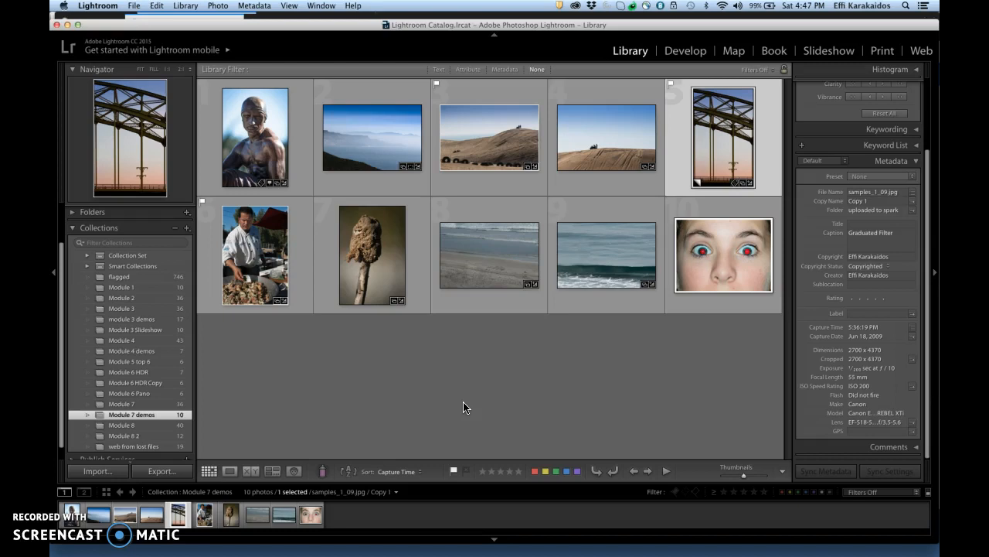
# Develop the bridge photo, revert it to its Create Virtual Copy history state, and set Exposure to +0.60
pyautogui.click(685, 55)
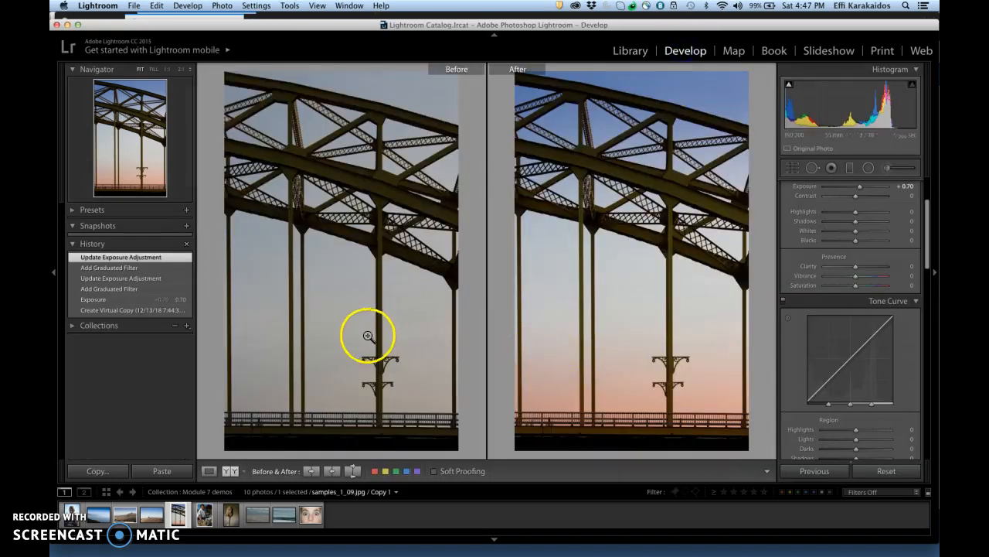
pyautogui.click(144, 310)
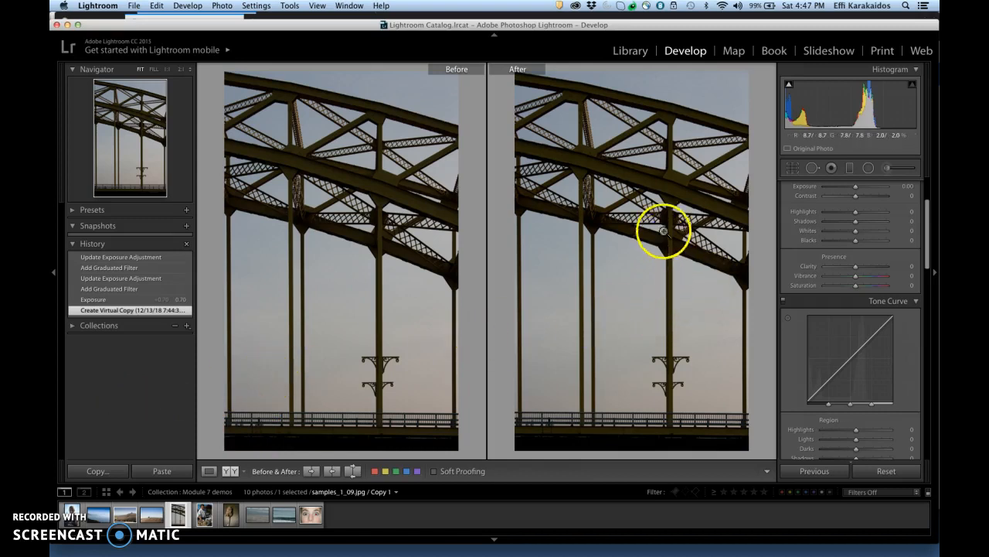
pyautogui.moveTo(856, 190); pyautogui.dragTo(862, 191)
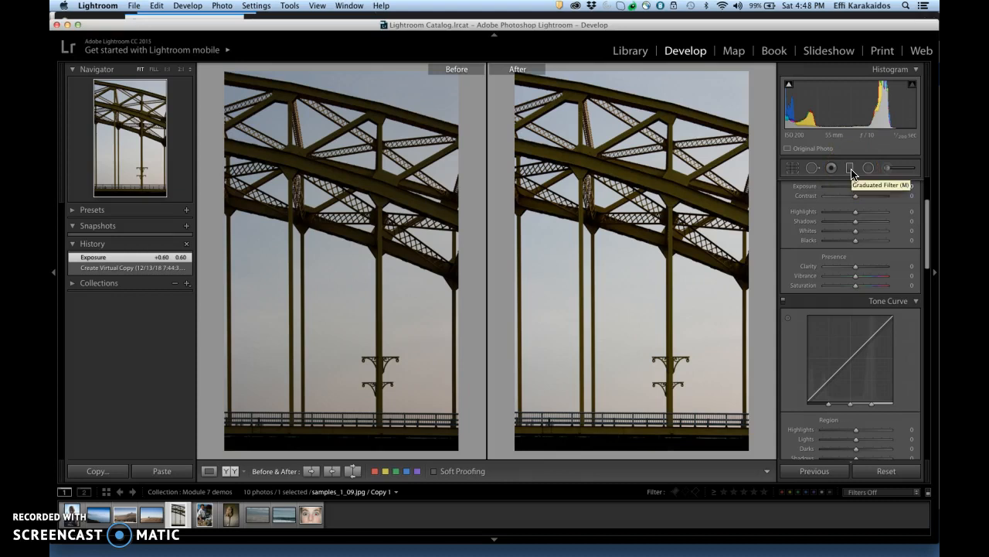
# Add a graduated filter with Exposure -1.08 and a blue tint (hue 237, saturation 85%), from the photo's top edge down to mid-height
pyautogui.click(850, 169)
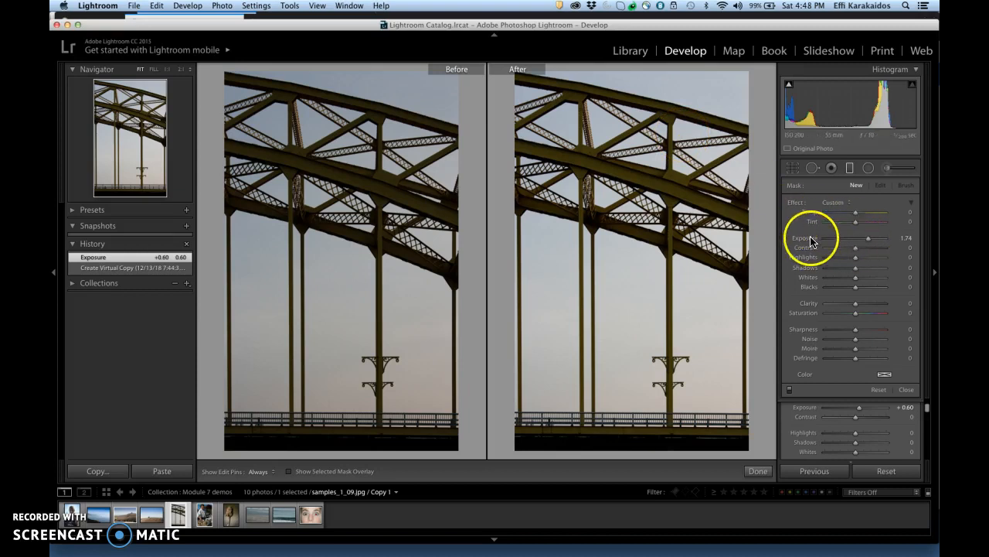
pyautogui.click(868, 240)
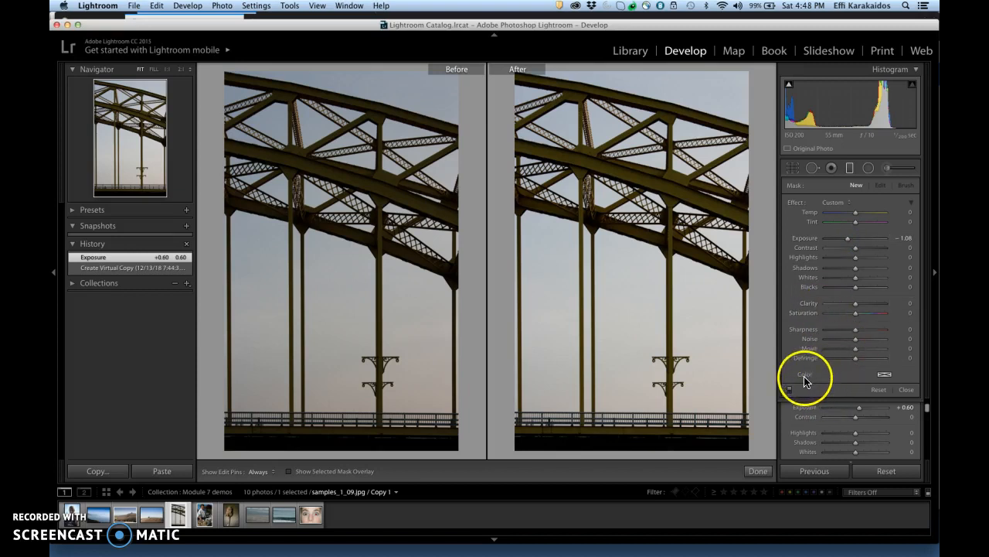
pyautogui.click(885, 377)
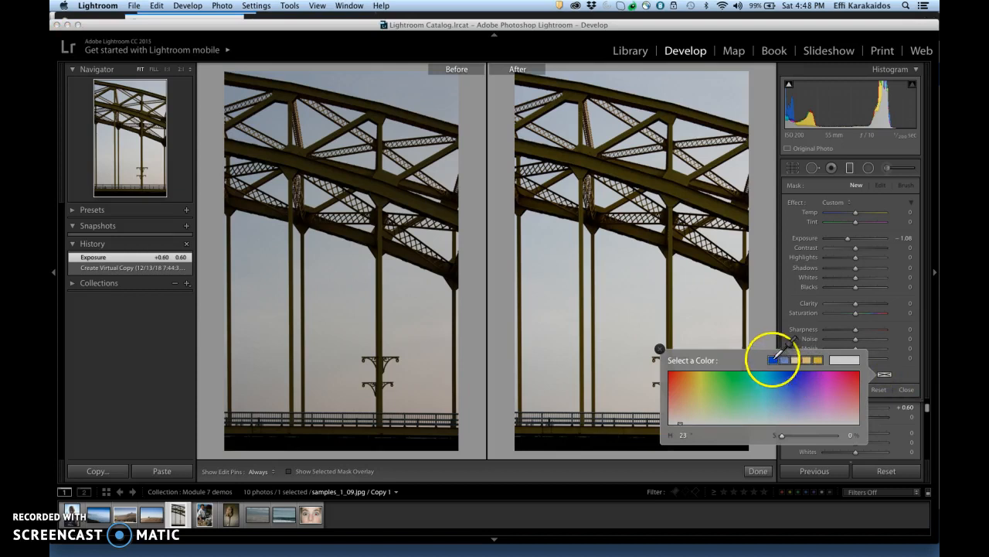
pyautogui.click(794, 378)
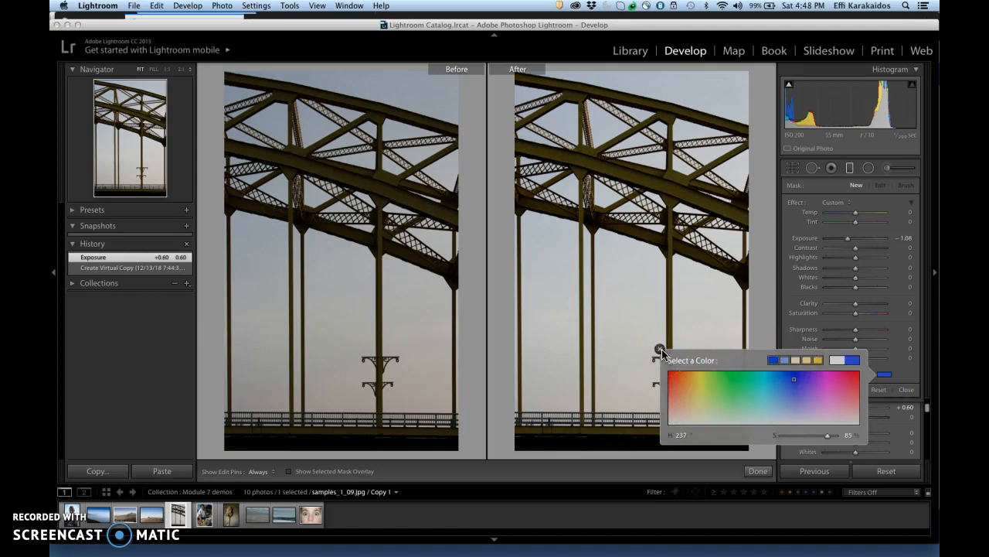
pyautogui.click(661, 349)
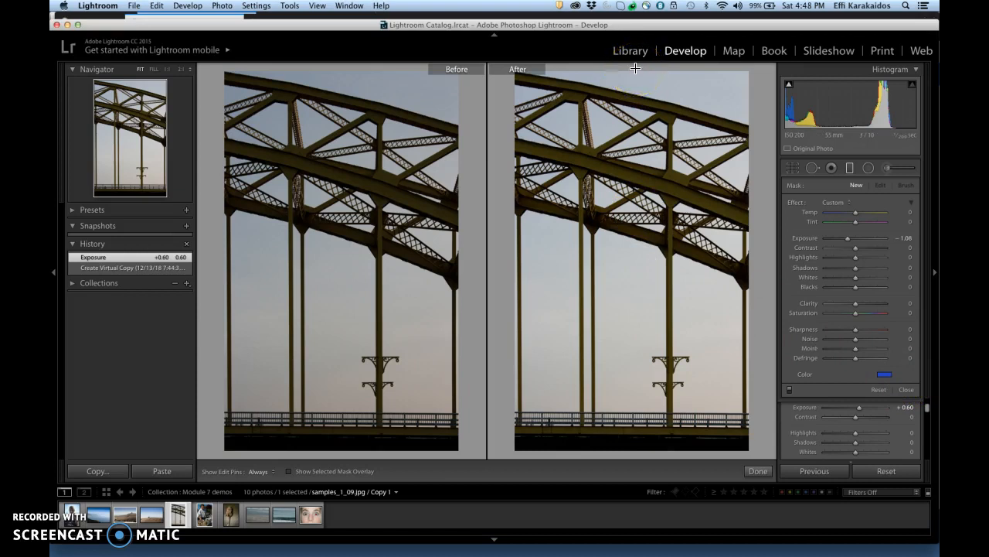
pyautogui.moveTo(635, 68); pyautogui.dragTo(635, 261)
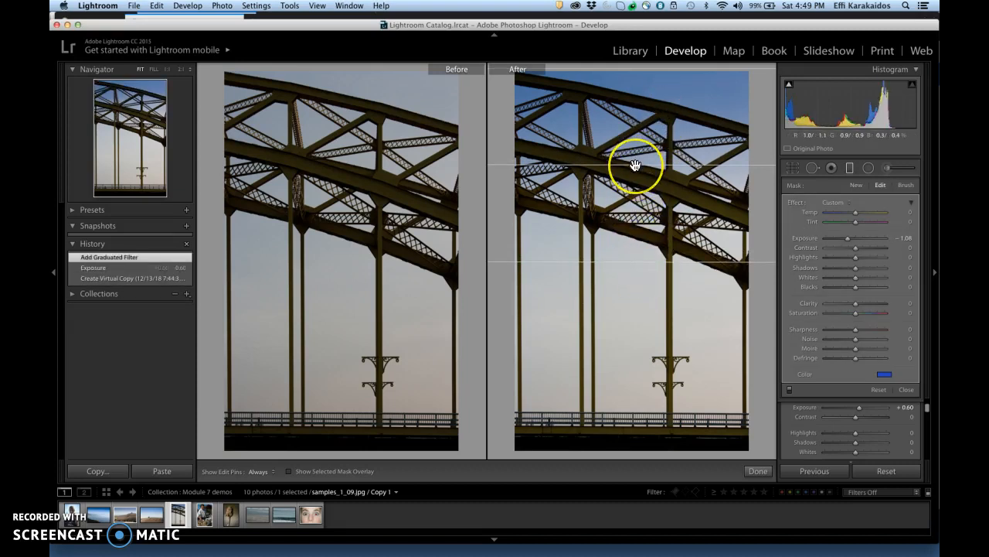
pyautogui.moveTo(634, 164)
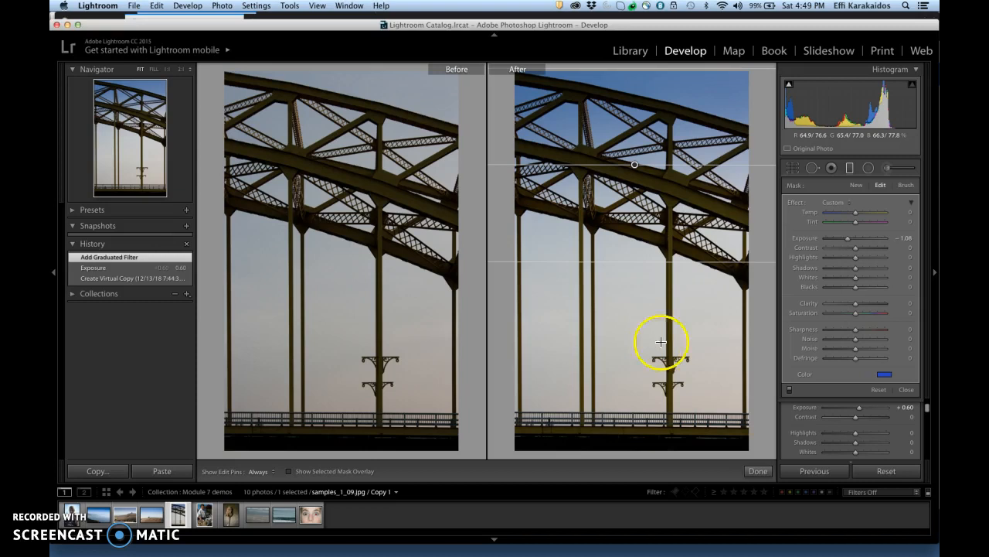
# Add a new graduated filter with an orange tint (hue 24, saturation 86%), from the photo's bottom edge up to mid-height
pyautogui.click(856, 187)
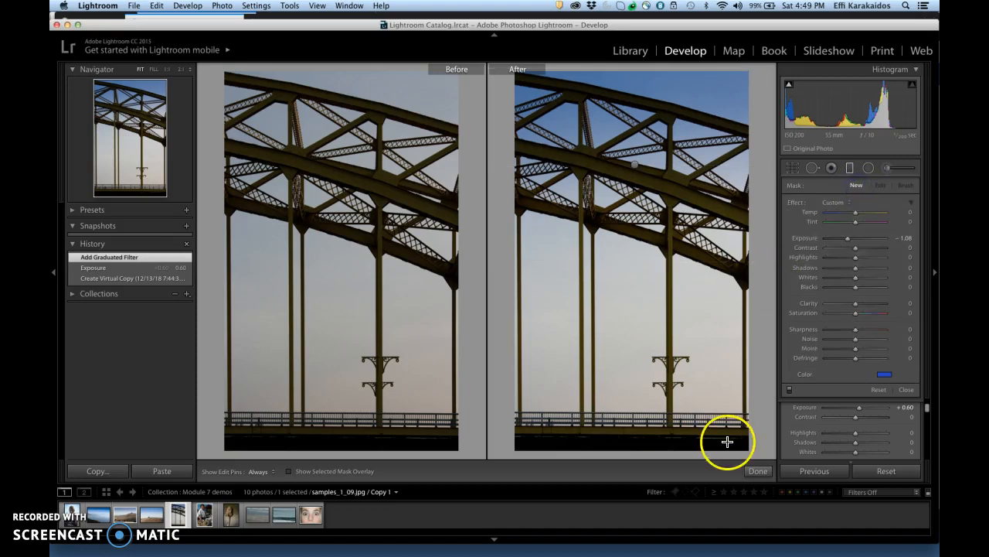
pyautogui.click(885, 376)
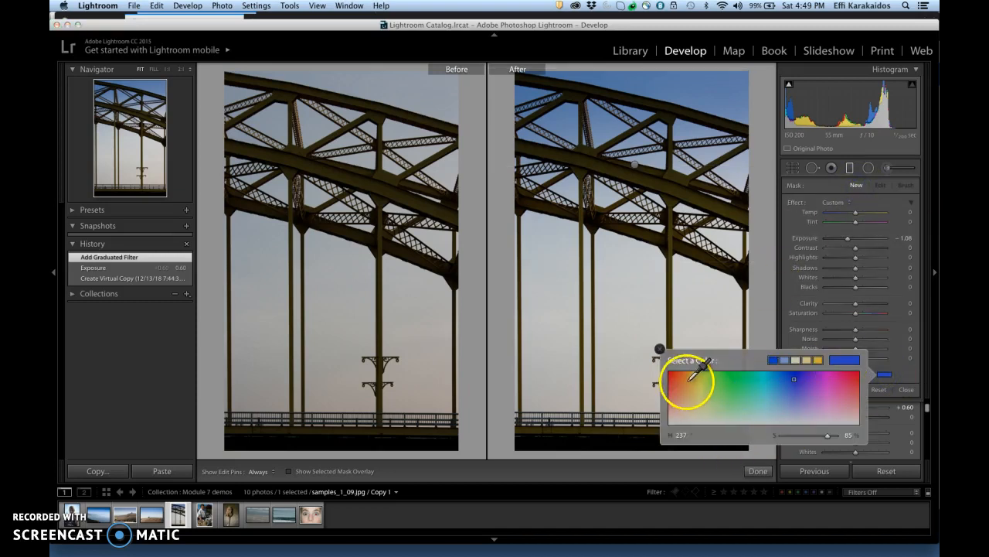
pyautogui.click(661, 349)
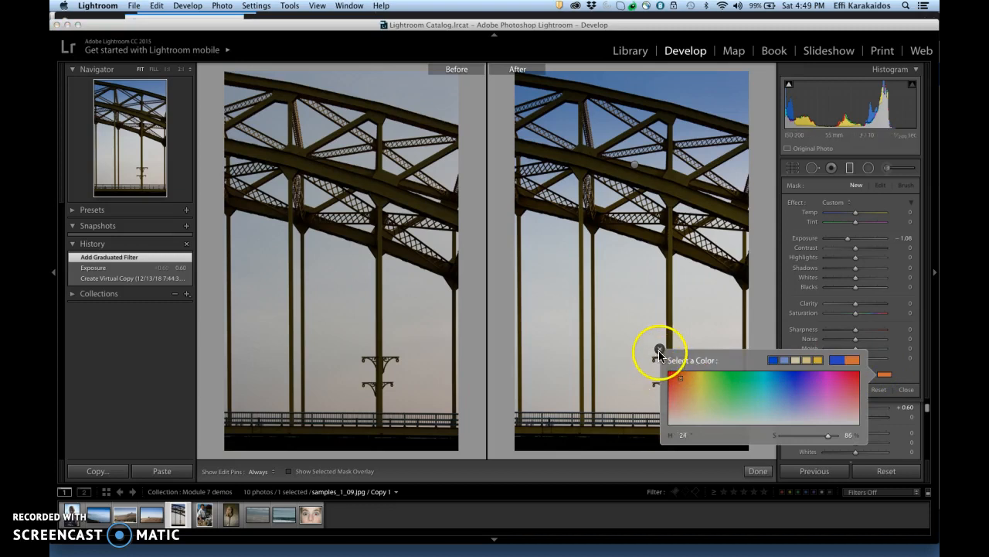
pyautogui.click(659, 346)
pyautogui.moveTo(616, 455); pyautogui.dragTo(617, 265)
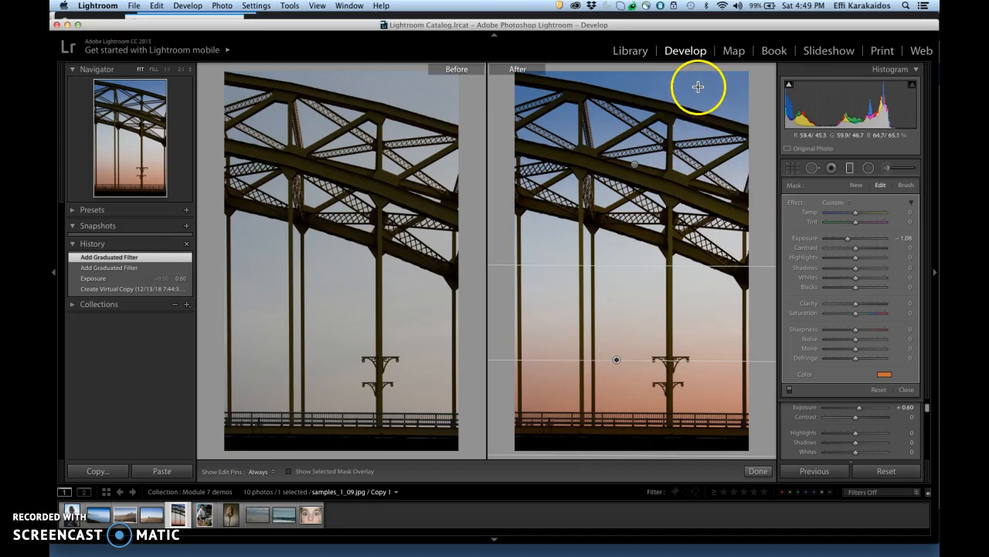
# Change the upper graduated filter's tint to purple (hue 258, saturation 81%) and its Exposure to -0.81
pyautogui.click(636, 164)
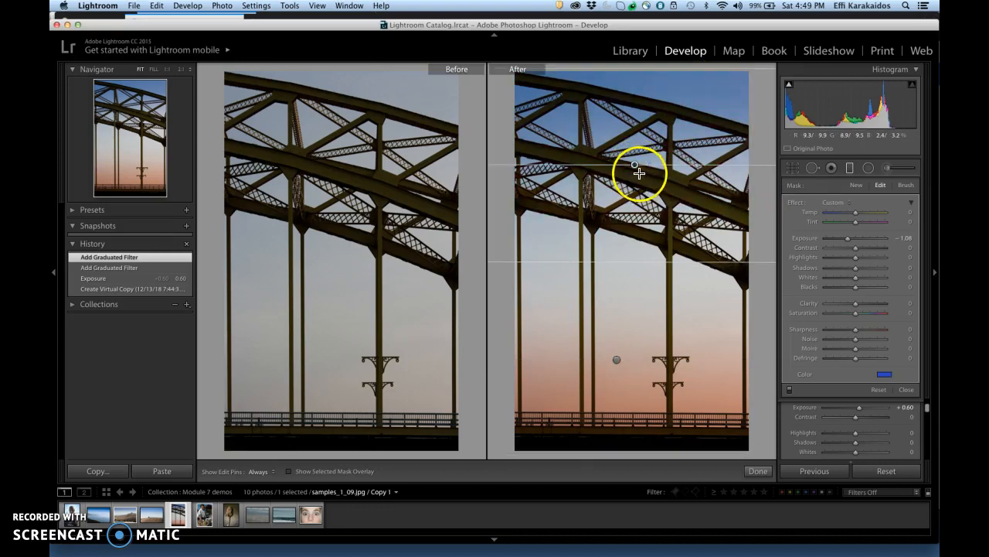
pyautogui.click(886, 377)
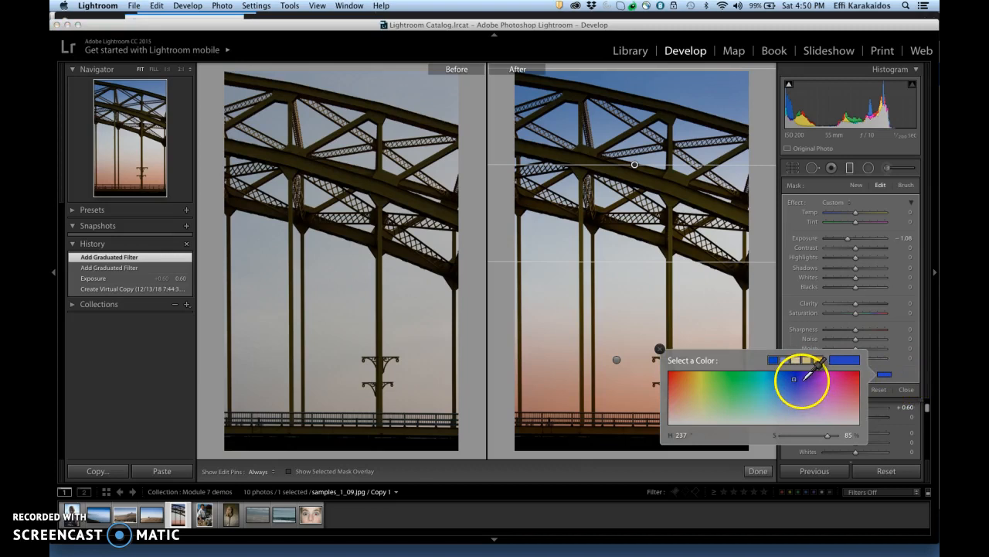
pyautogui.click(802, 380)
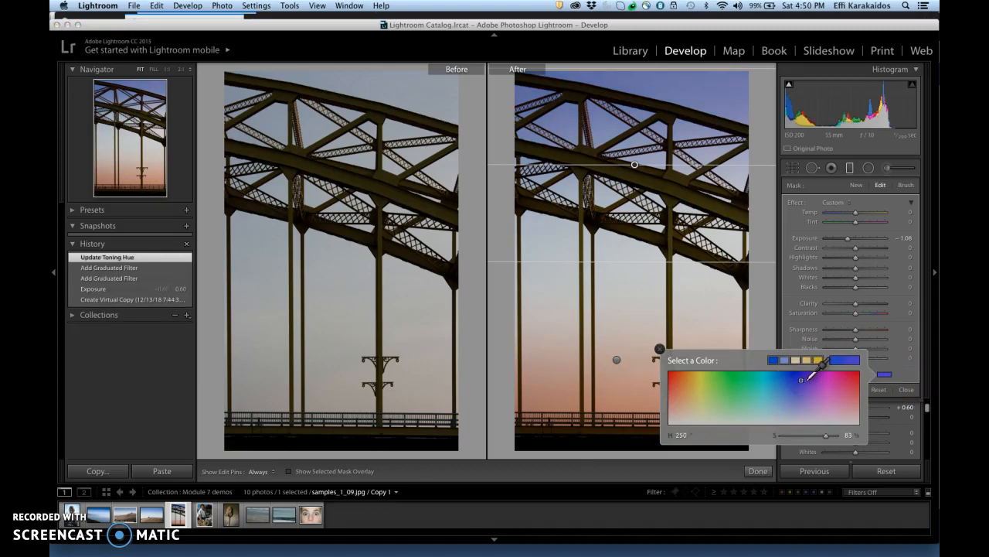
pyautogui.click(807, 379)
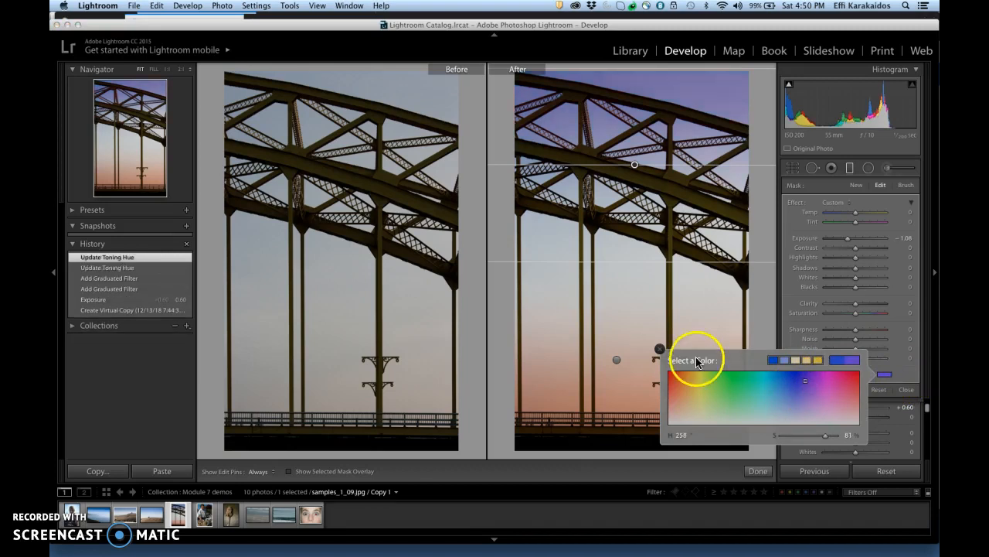
pyautogui.click(659, 348)
pyautogui.moveTo(845, 239); pyautogui.dragTo(850, 241)
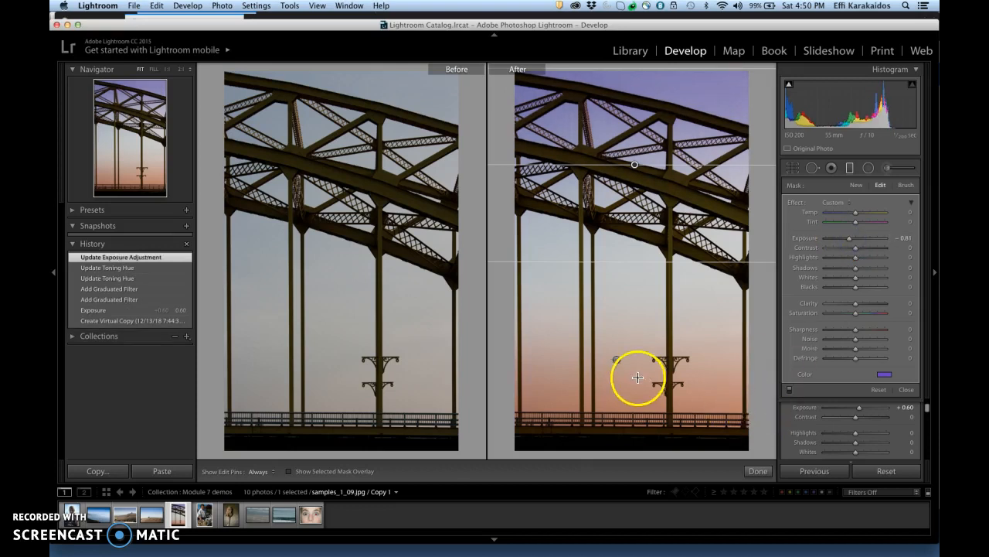
# Delete the orange graduated filter and redraw it from the photo's bottom edge up to just below mid-height, closing the filter tool
pyautogui.click(618, 360)
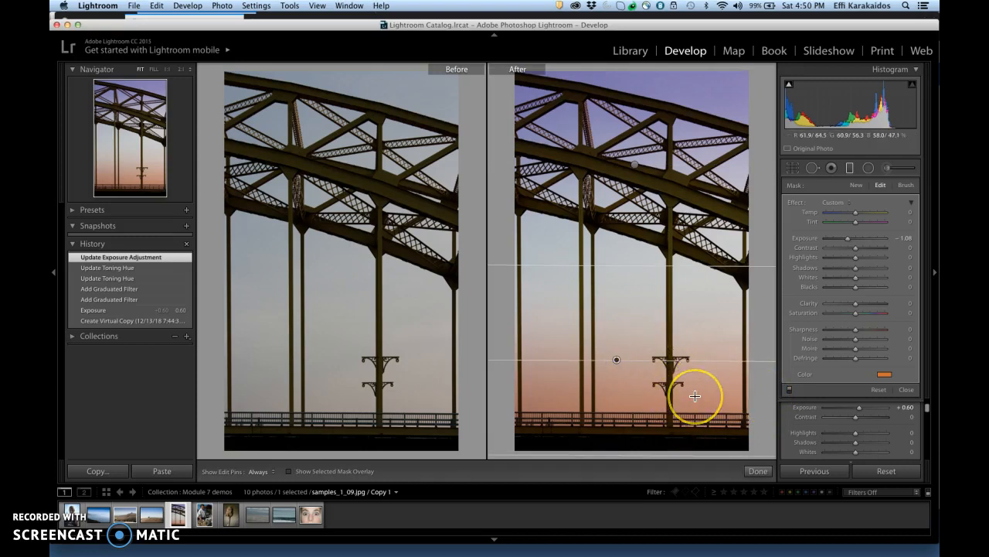
pyautogui.press('Delete')
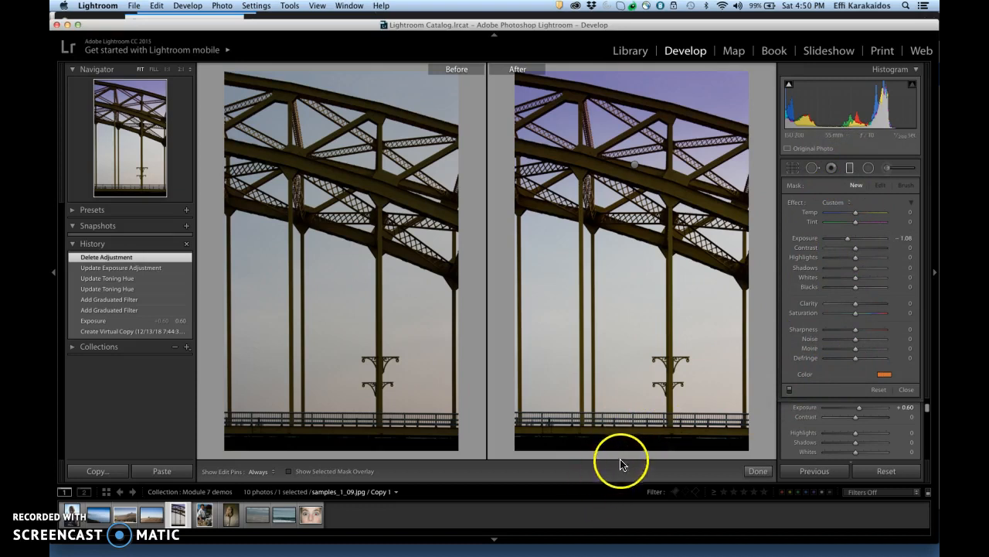
pyautogui.moveTo(635, 454); pyautogui.dragTo(634, 296)
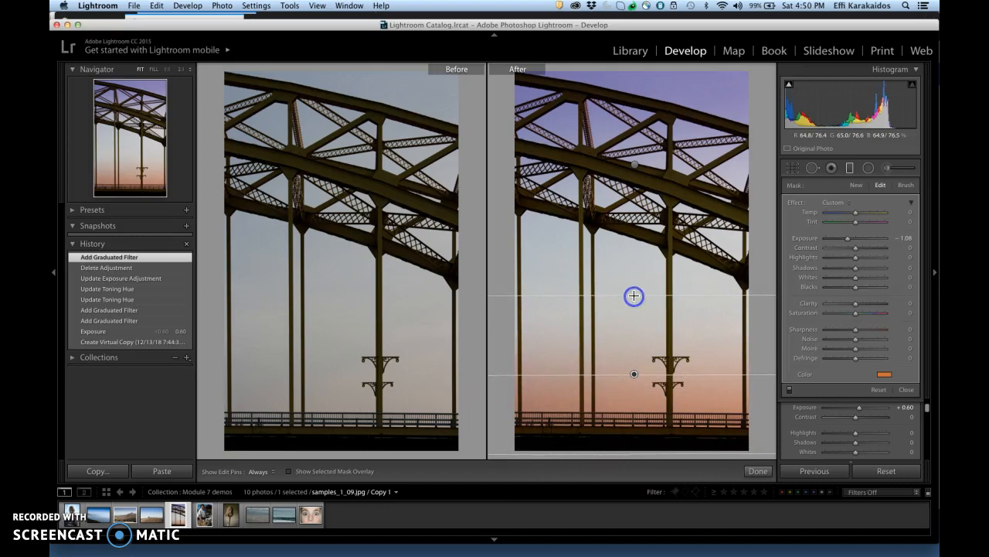
pyautogui.click(853, 168)
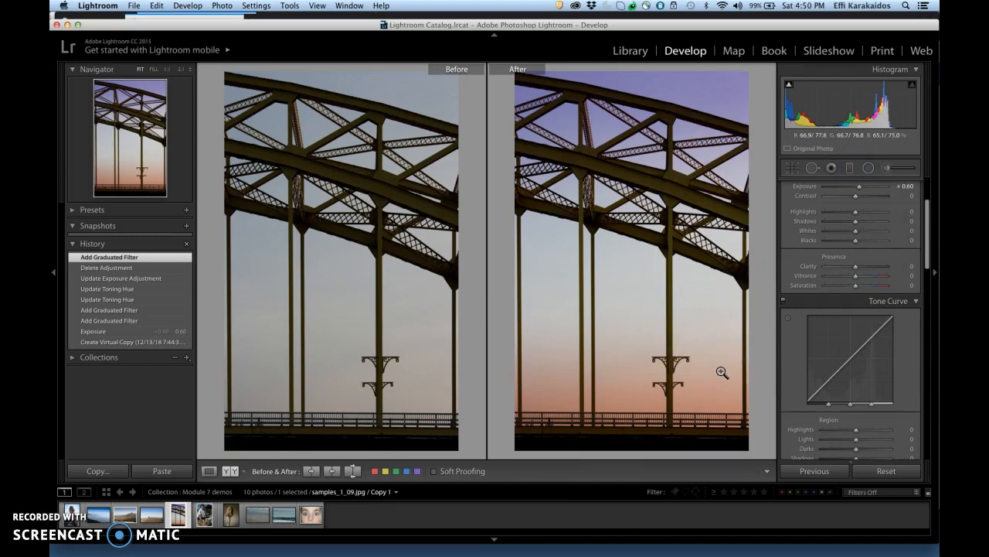
# Adjust the tone curve, setting Lights to +7 and Darks to -4
pyautogui.moveTo(932, 255); pyautogui.dragTo(930, 276)
pyautogui.moveTo(858, 348); pyautogui.dragTo(853, 359)
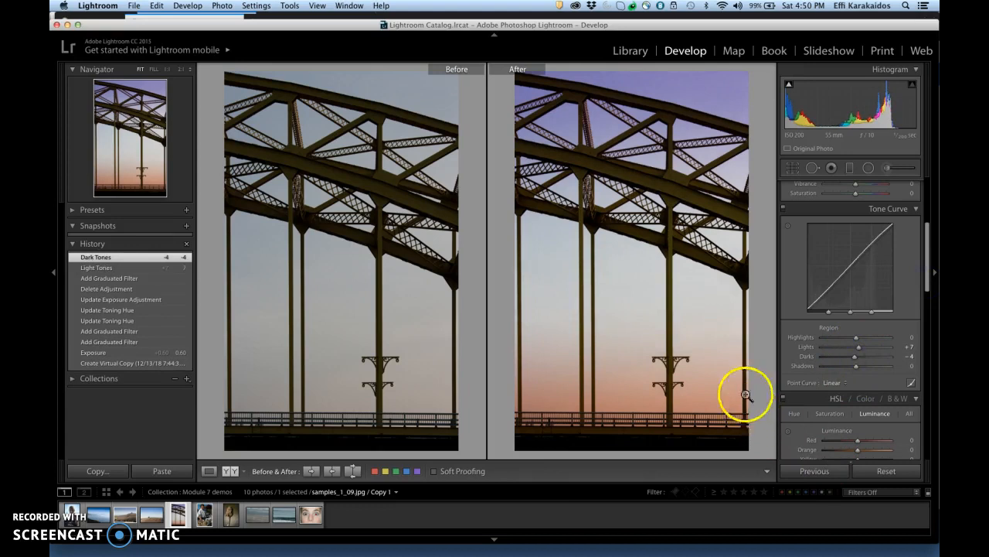
# Return to the Library and open the chef photo IMG_0267.CR2 in the Develop module
pyautogui.click(630, 51)
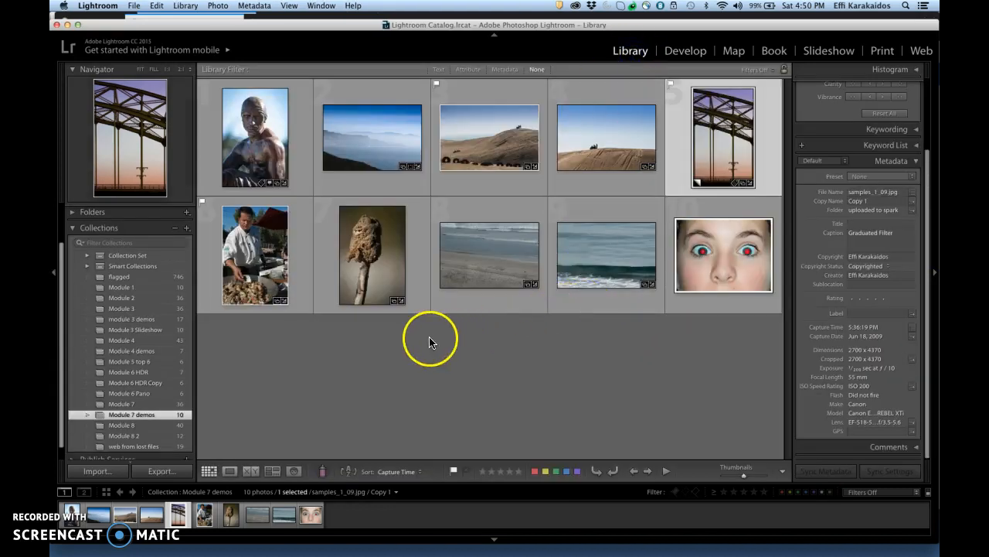
pyautogui.click(255, 254)
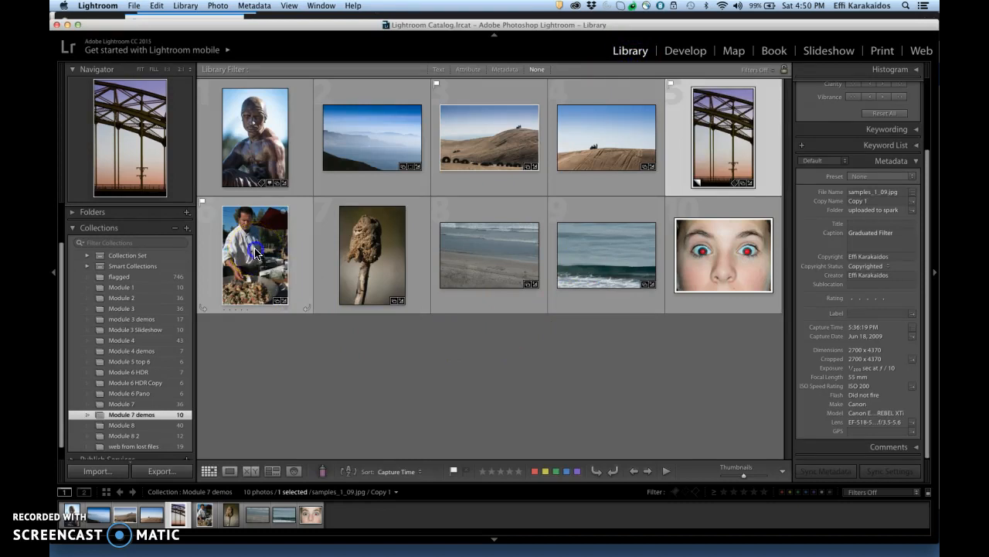
pyautogui.click(686, 52)
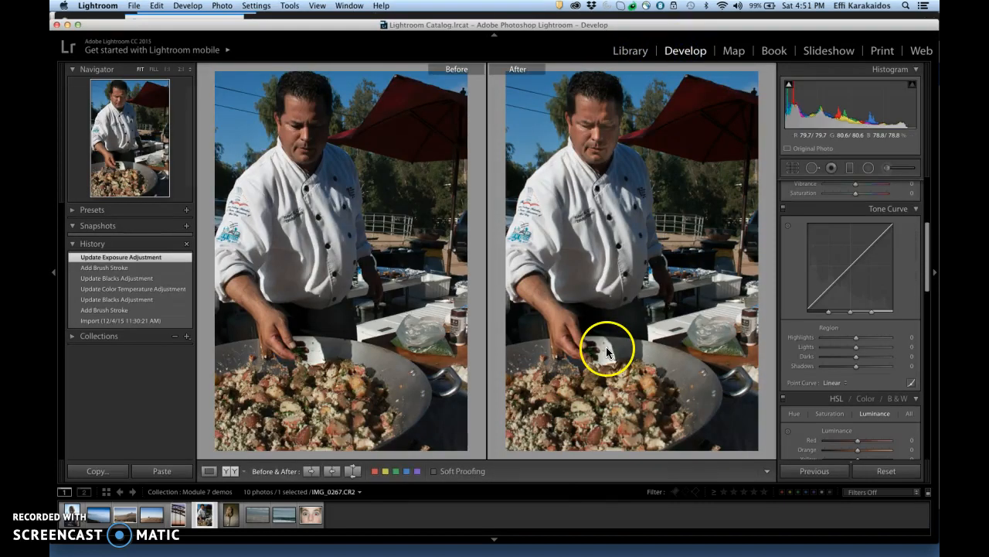
# Examine the existing Adjustment Brush mask and its settings on the chef's face at close range
pyautogui.moveTo(611, 128); pyautogui.dragTo(558, 223)
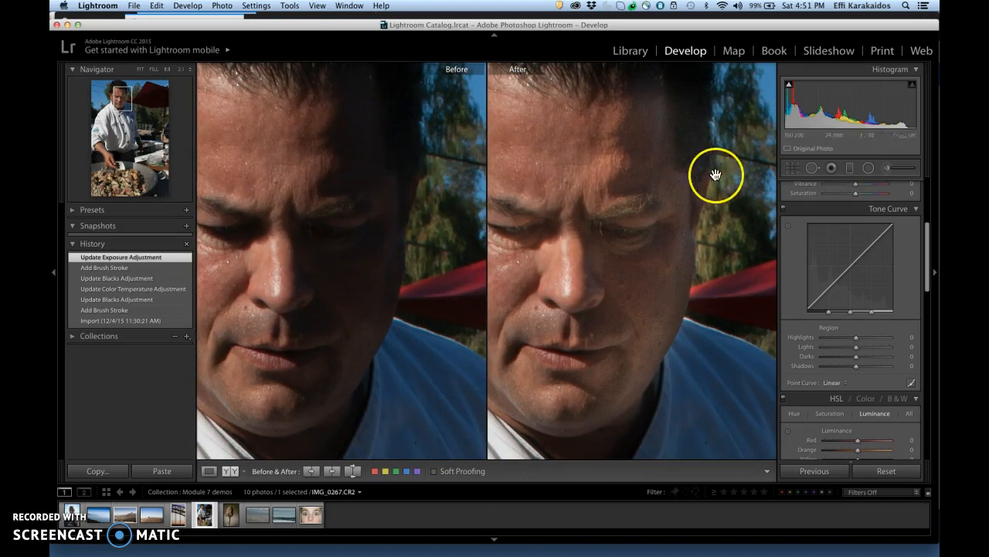
pyautogui.click(891, 175)
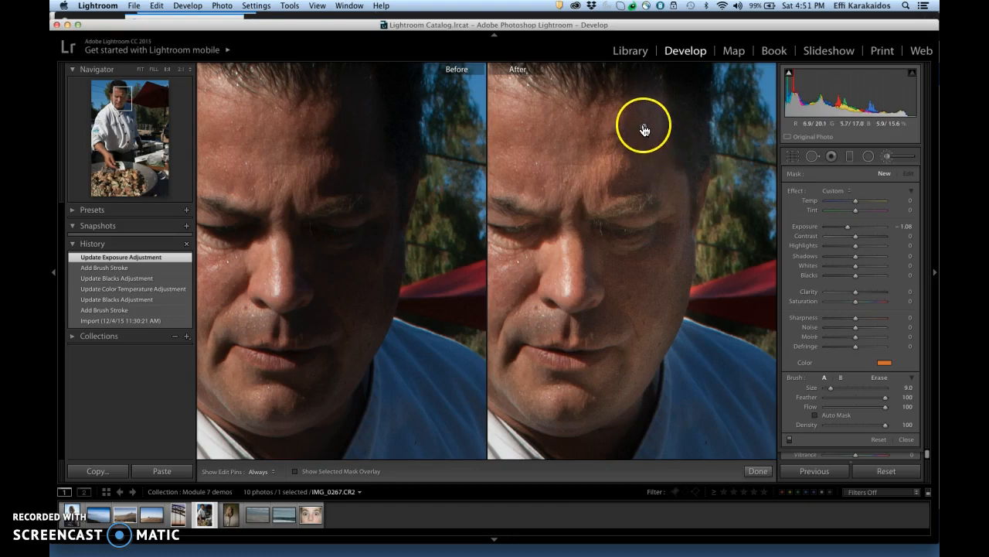
pyautogui.moveTo(644, 126)
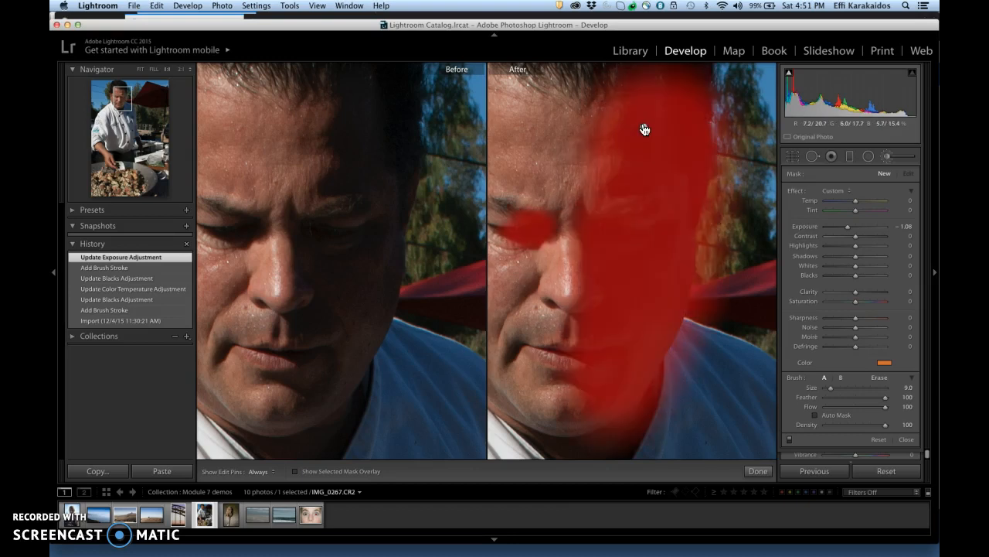
pyautogui.click(644, 125)
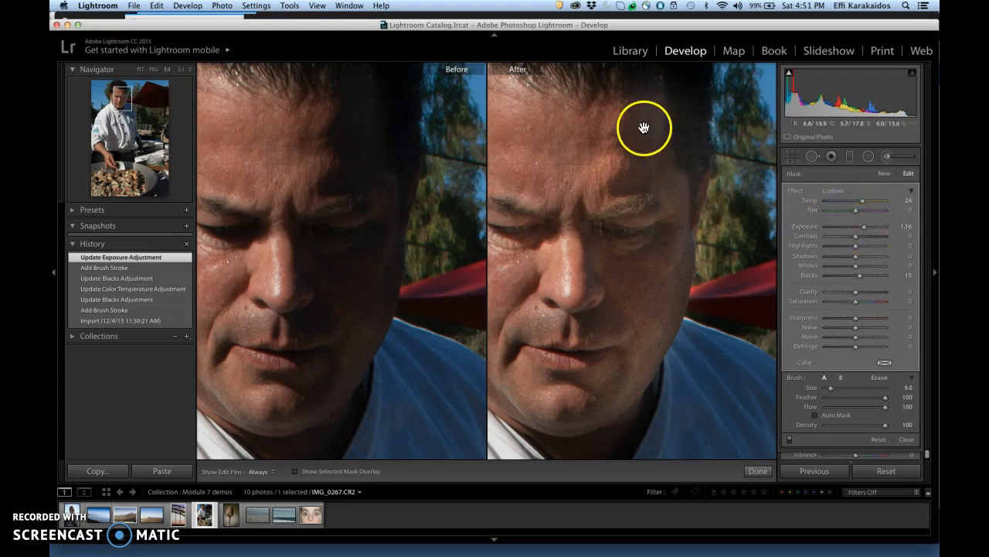
pyautogui.moveTo(641, 127)
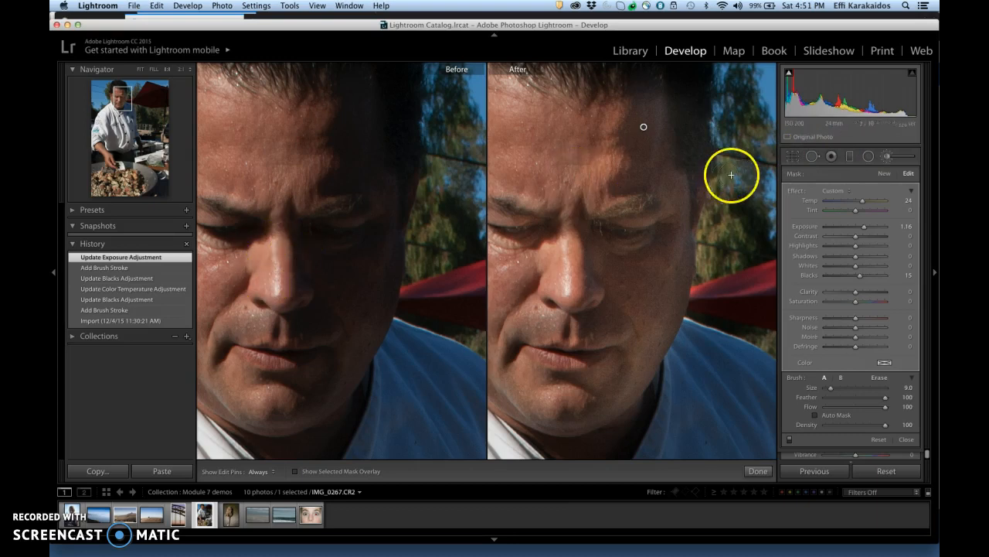
pyautogui.click(887, 156)
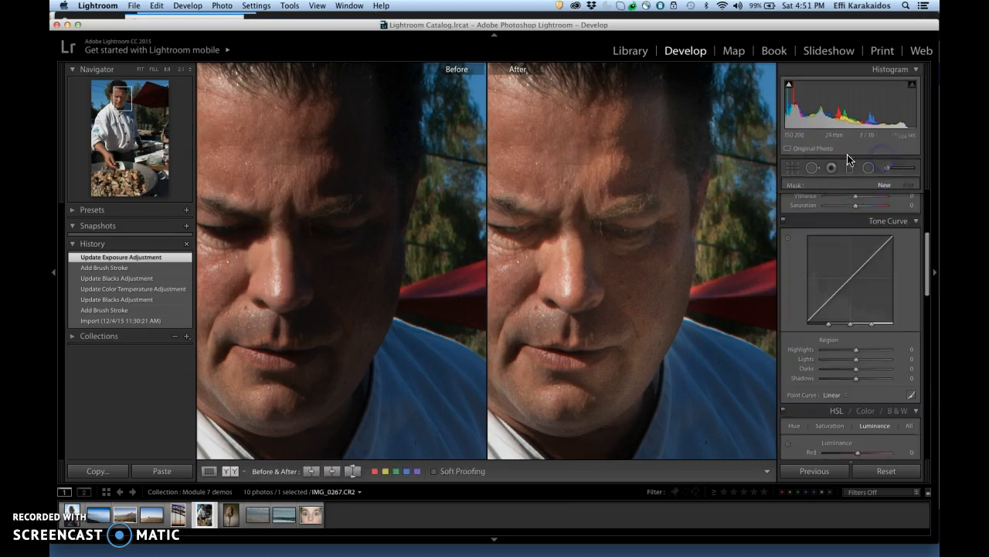
# Revert the chef photo to its import state and clear the Adjustment Brush's orange tint by setting its saturation to 0%
pyautogui.click(133, 321)
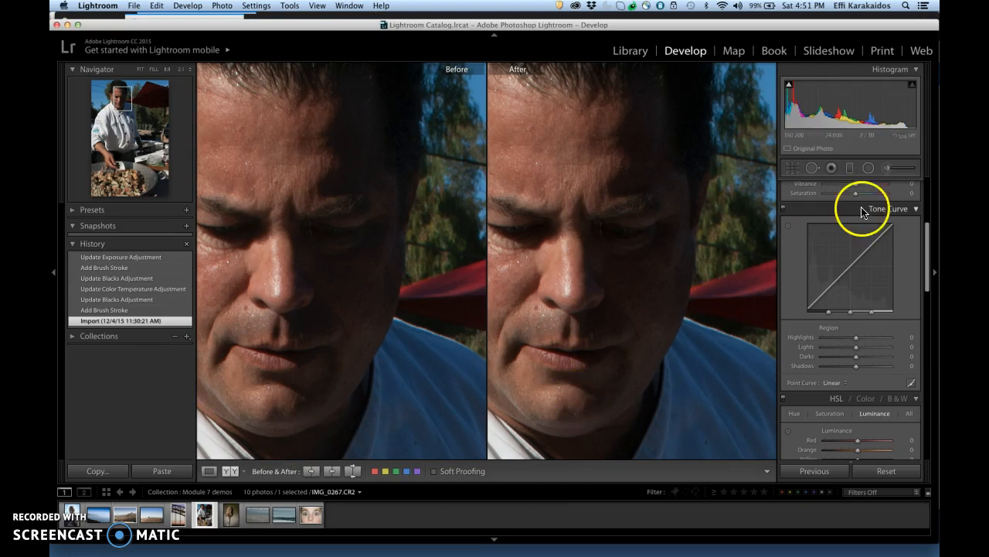
pyautogui.click(891, 170)
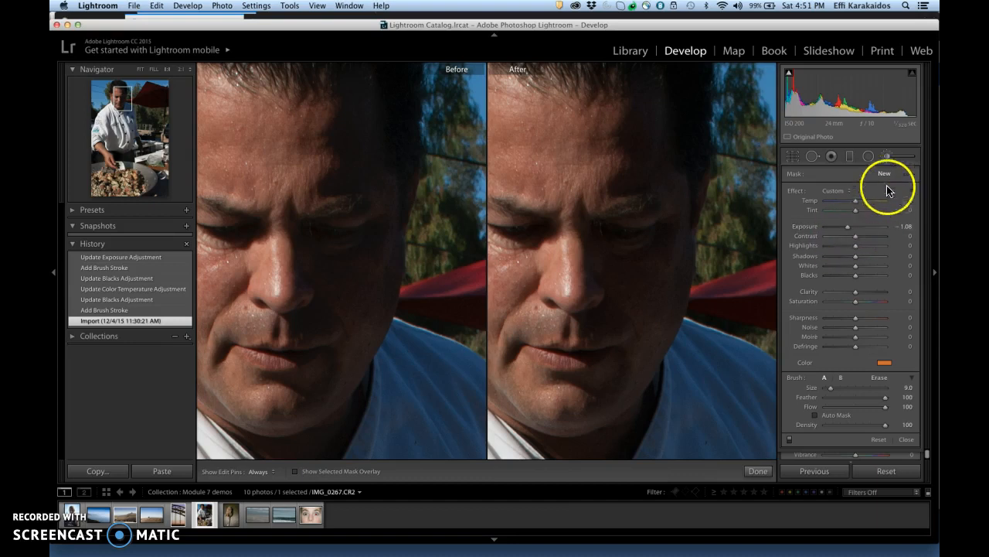
pyautogui.click(885, 363)
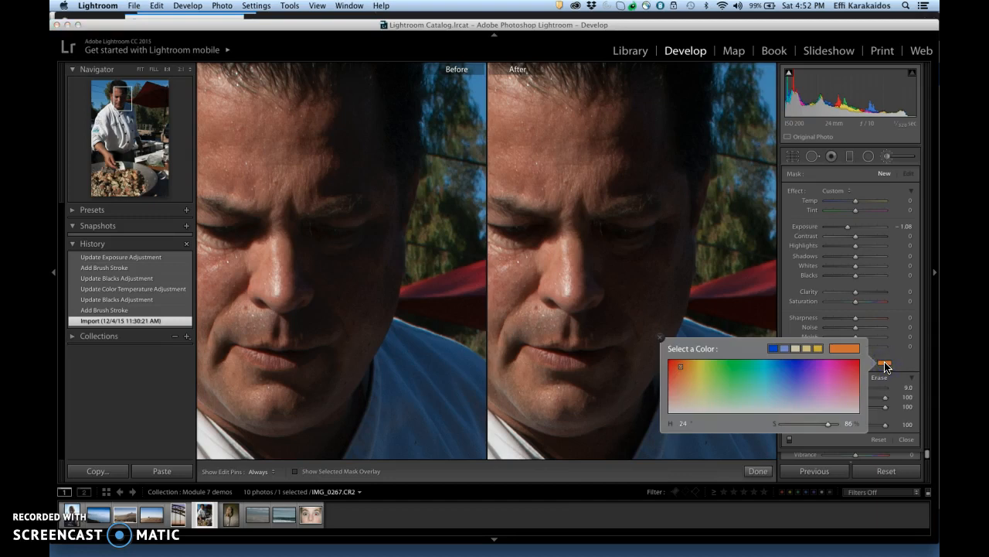
pyautogui.moveTo(827, 425); pyautogui.dragTo(774, 427)
pyautogui.click(661, 339)
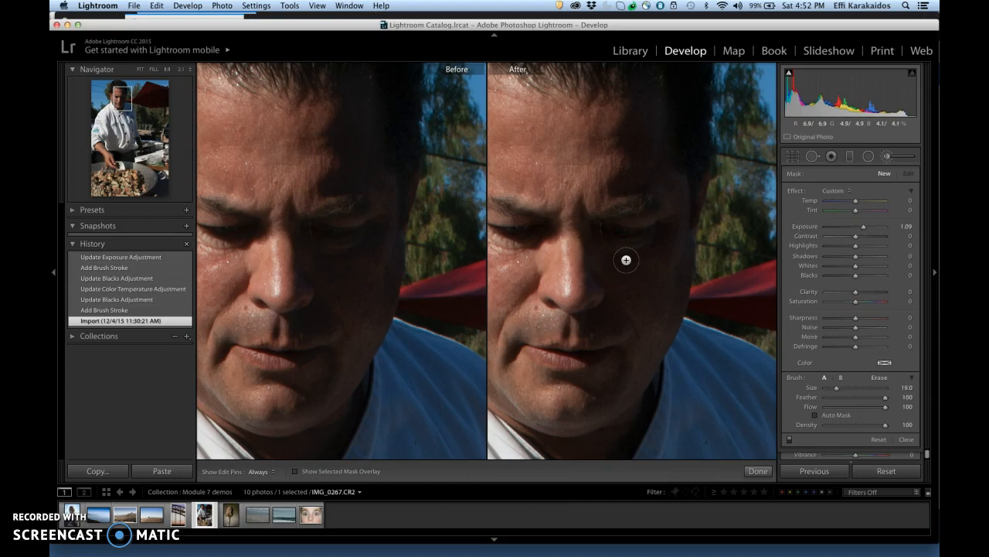
# Brush over the shadowed side of the chef's face at size 44 and exposure 1.09, and raise the mask's exposure to 2.08
pyautogui.scroll(6, 626, 260)
pyautogui.scroll(-6, 626, 260)
pyautogui.scroll(1, 627, 260)
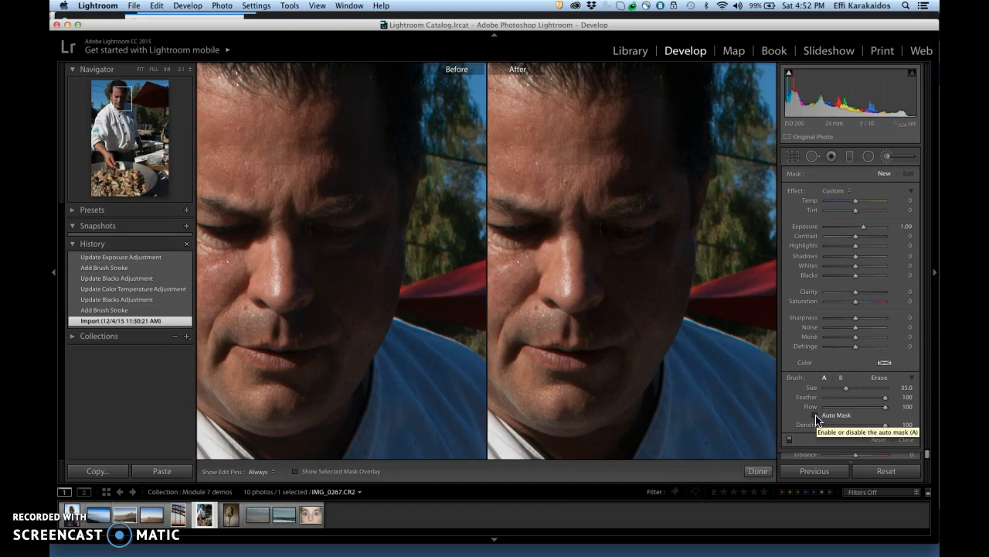
pyautogui.scroll(2, 650, 177)
pyautogui.moveTo(651, 176)
pyautogui.mouseDown()
pyautogui.moveTo(657, 130)
pyautogui.moveTo(650, 138)
pyautogui.moveTo(652, 172)
pyautogui.moveTo(660, 124)
pyautogui.moveTo(644, 236)
pyautogui.moveTo(666, 124)
pyautogui.moveTo(618, 343)
pyautogui.moveTo(614, 238)
pyautogui.moveTo(605, 363)
pyautogui.moveTo(623, 243)
pyautogui.moveTo(654, 130)
pyautogui.mouseUp()
pyautogui.scroll(4, 652, 139)
pyautogui.click(652, 171)
pyautogui.scroll(3, 654, 131)
pyautogui.click(816, 217)
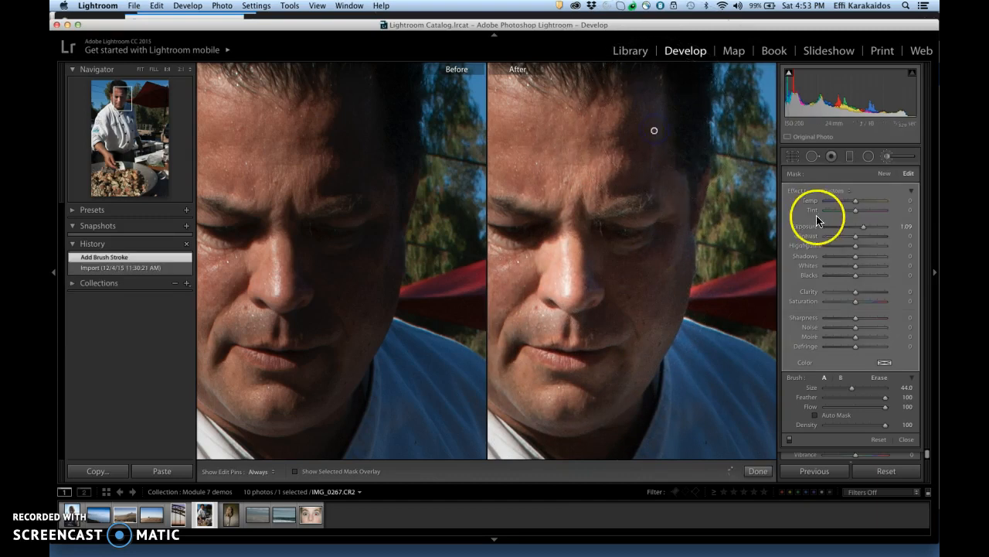
pyautogui.moveTo(870, 227); pyautogui.dragTo(872, 230)
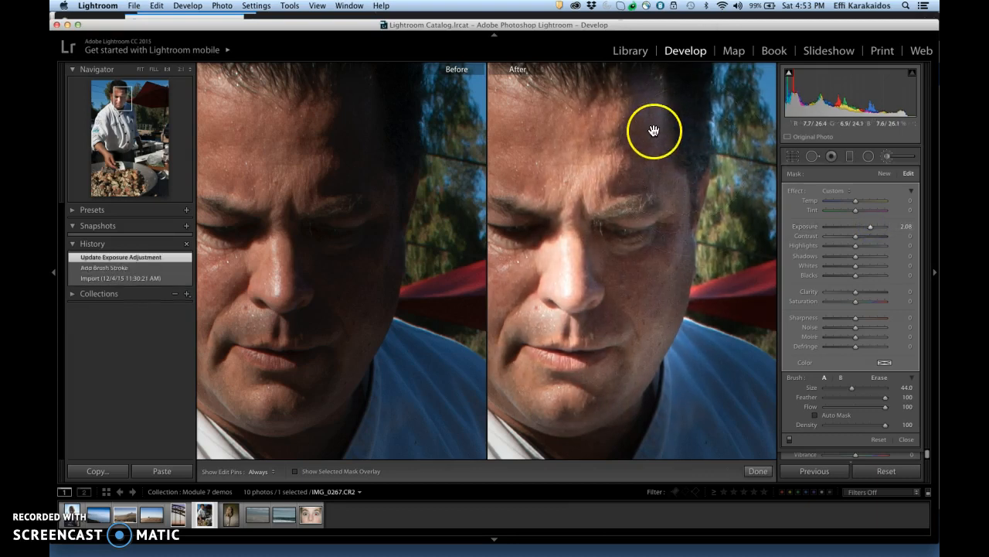
# Erase the mask's spill from the lit side of the face and from the background beside the head
pyautogui.moveTo(653, 131)
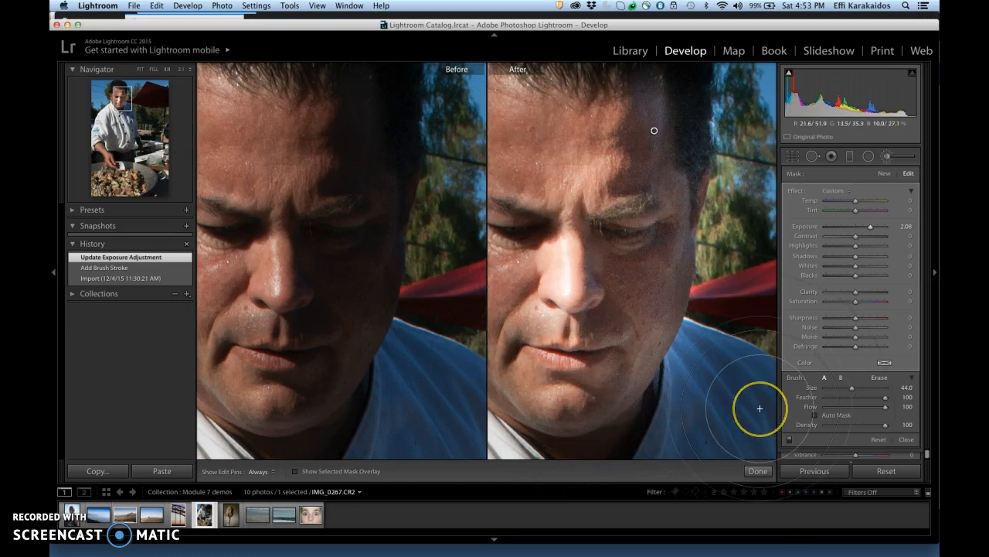
pyautogui.click(881, 378)
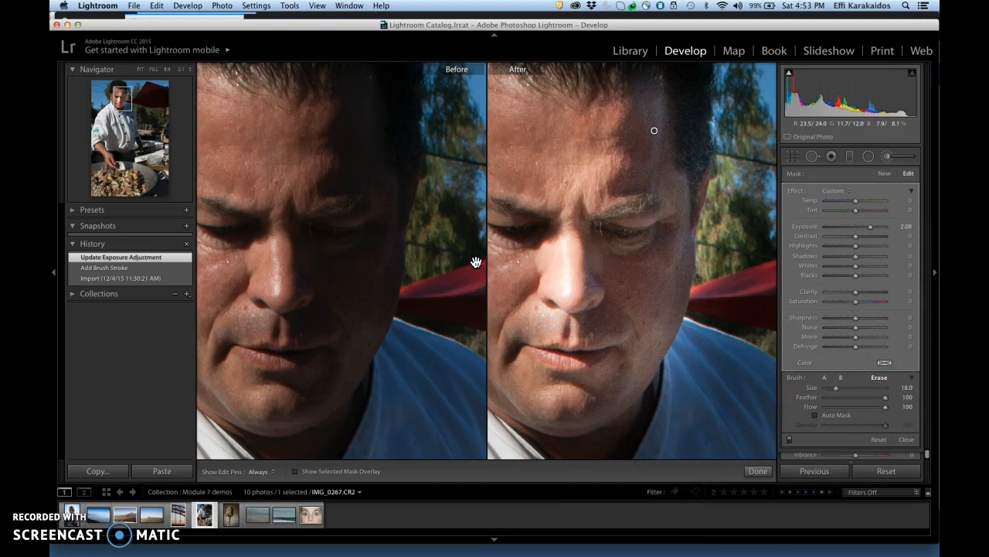
pyautogui.moveTo(544, 205)
pyautogui.mouseDown()
pyautogui.moveTo(549, 305)
pyautogui.moveTo(543, 265)
pyautogui.moveTo(532, 378)
pyautogui.moveTo(507, 421)
pyautogui.mouseUp()
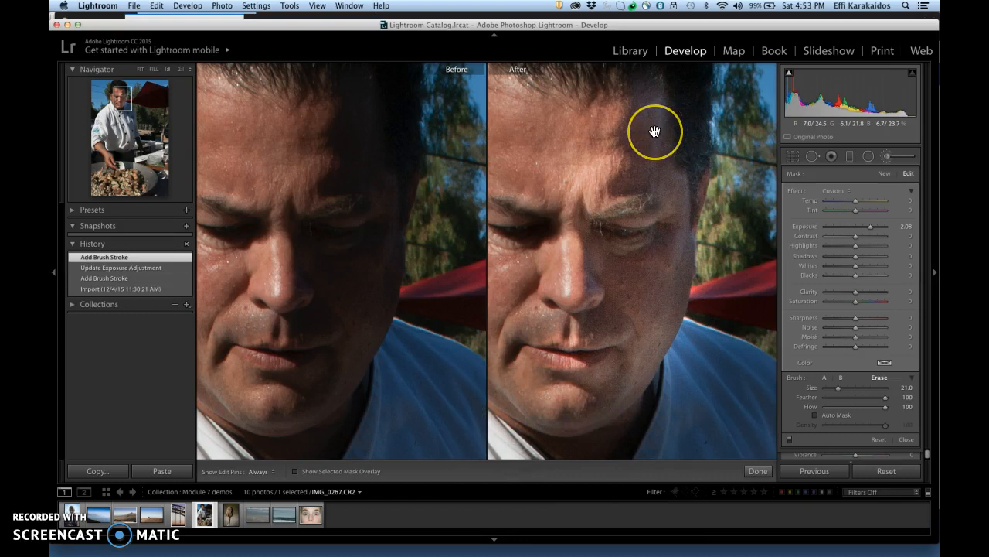
pyautogui.click(654, 132)
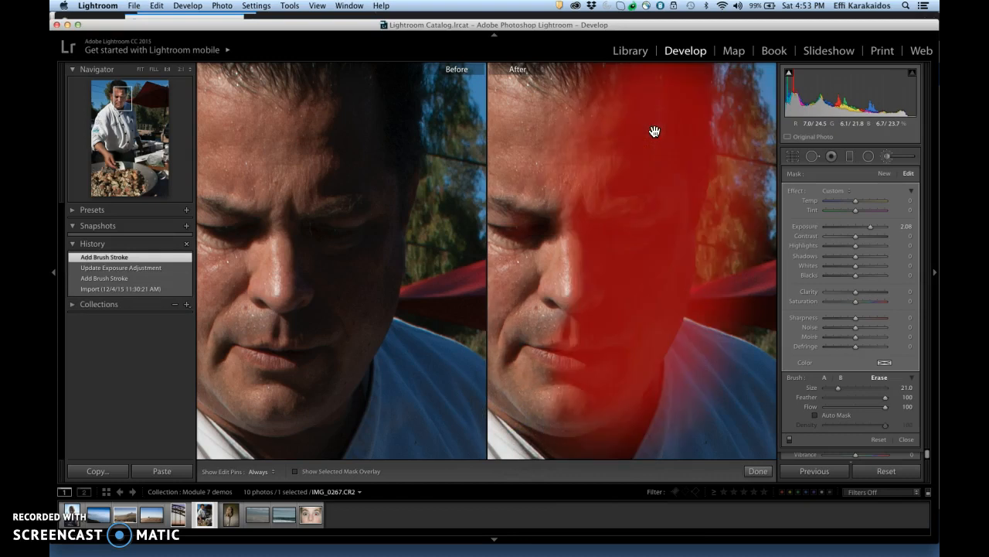
pyautogui.moveTo(742, 145)
pyautogui.mouseDown()
pyautogui.moveTo(730, 247)
pyautogui.moveTo(756, 326)
pyautogui.mouseUp()
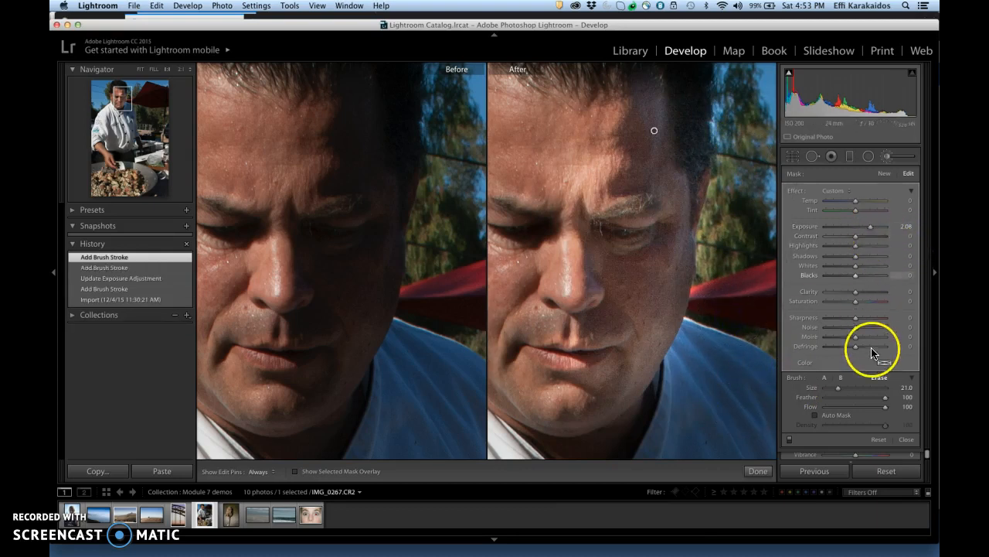
# Return to the painting brush, set the mask's exposure to 2.56 and close the Adjustment Brush
pyautogui.click(798, 379)
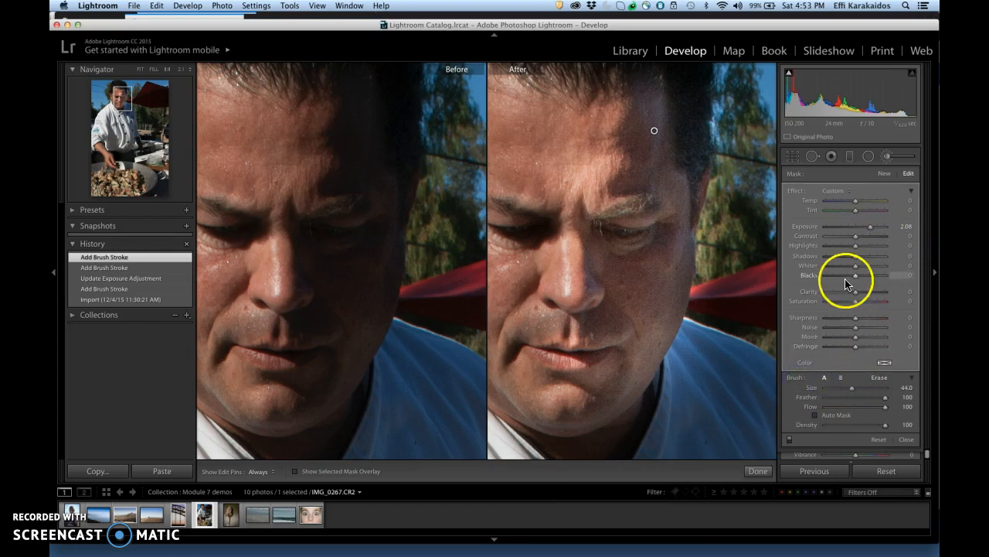
pyautogui.moveTo(874, 228); pyautogui.dragTo(872, 228)
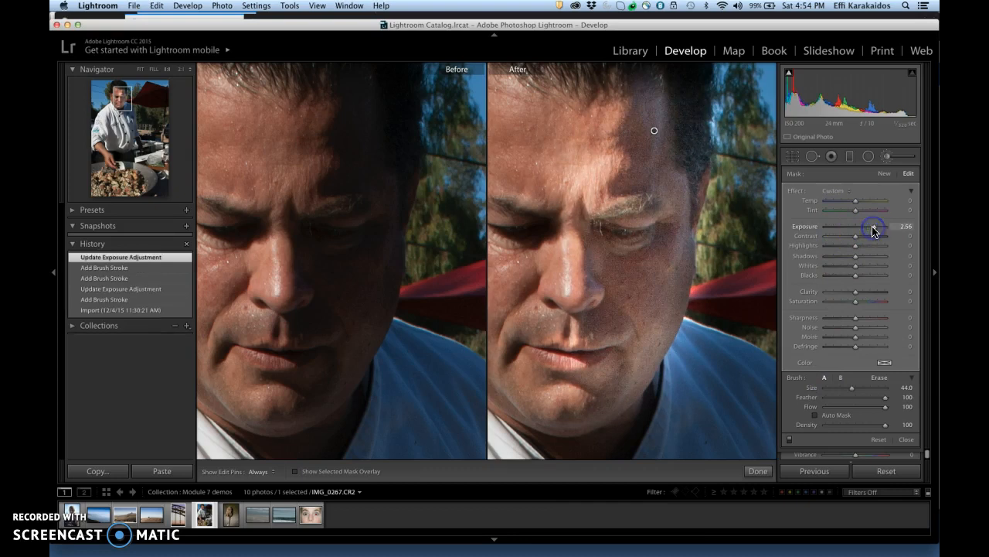
pyautogui.click(888, 156)
# Compare the before and after versions of the chef photo at full view and close up on the face
pyautogui.click(710, 230)
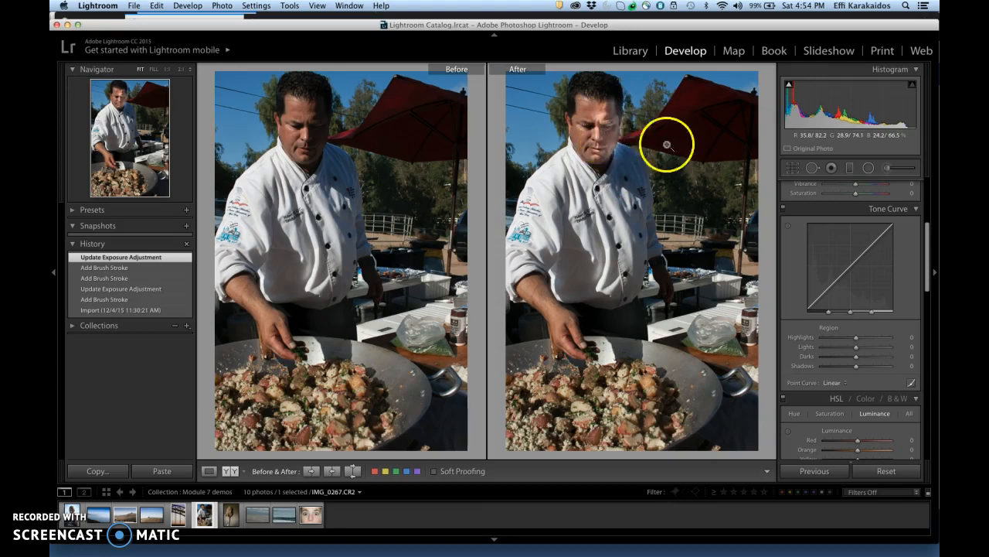
pyautogui.click(887, 167)
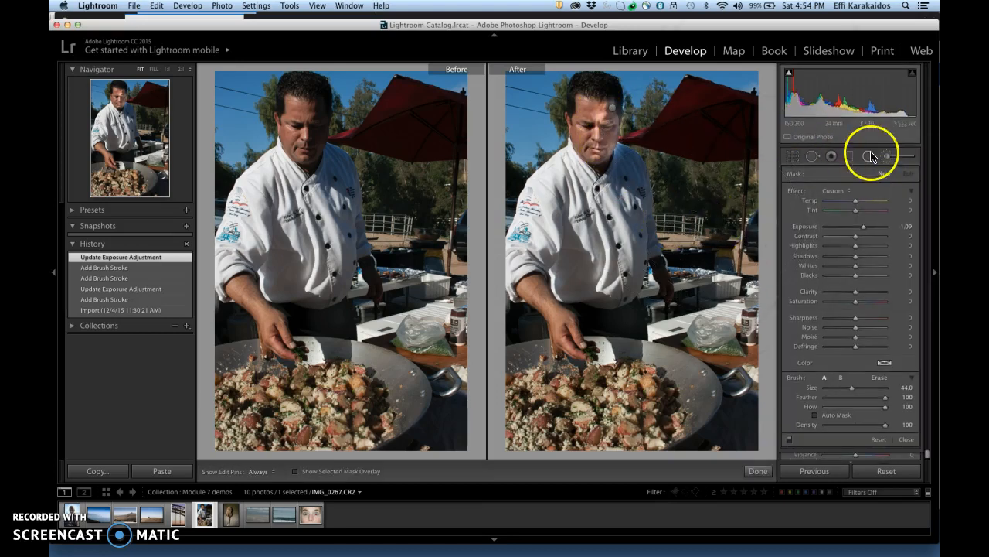
pyautogui.click(886, 157)
pyautogui.click(702, 159)
pyautogui.moveTo(626, 160); pyautogui.dragTo(731, 259)
pyautogui.moveTo(578, 215); pyautogui.dragTo(742, 256)
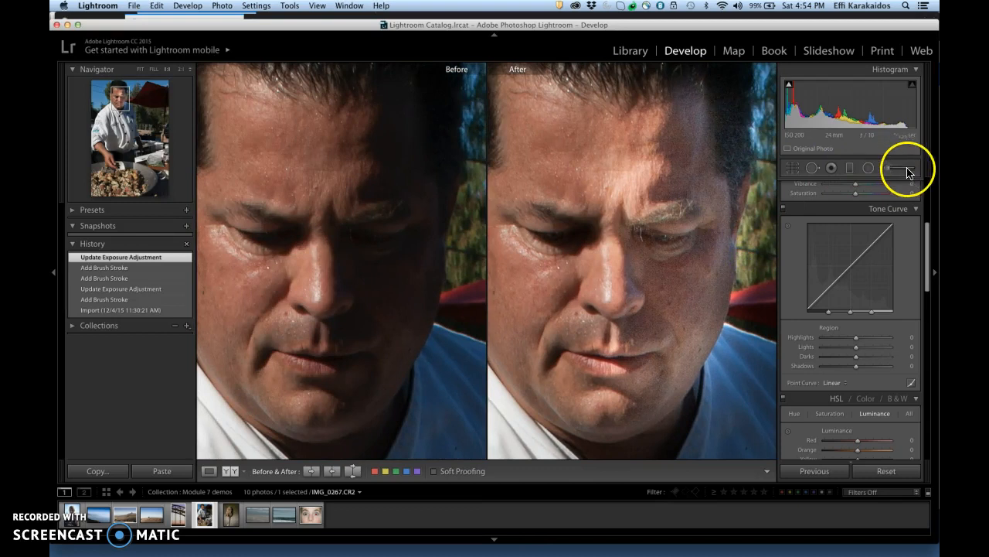
pyautogui.click(888, 168)
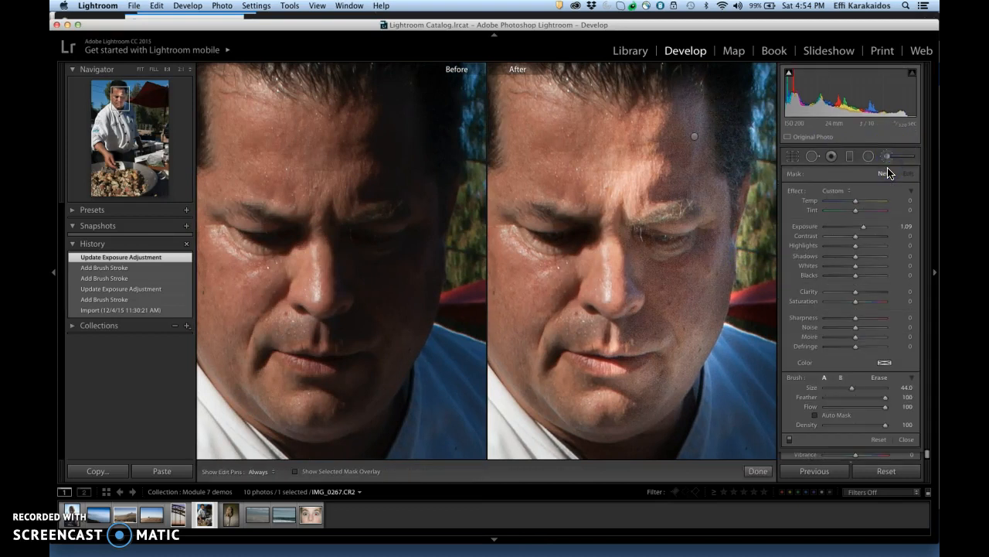
pyautogui.click(887, 155)
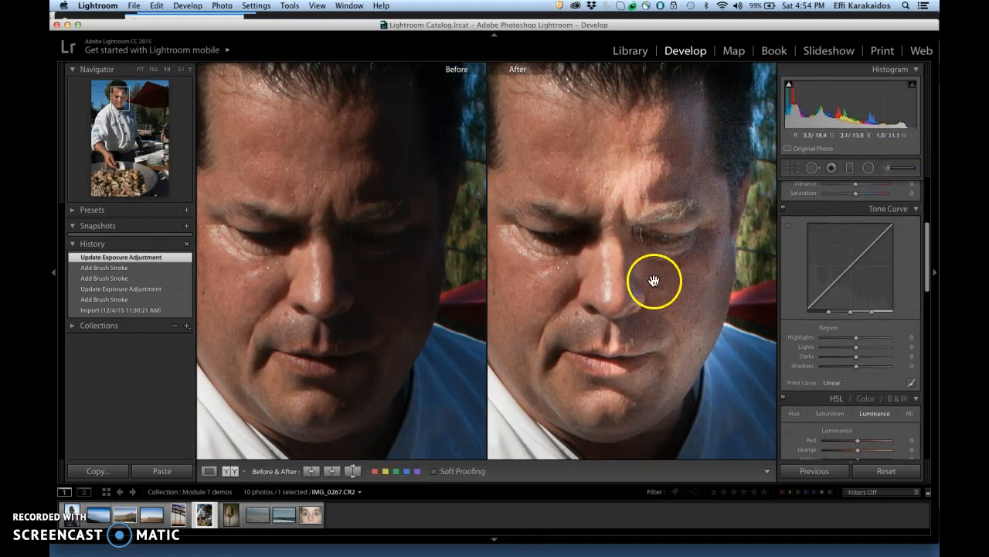
# Delete the existing Adjustment Brush mask from the chef's face
pyautogui.click(889, 167)
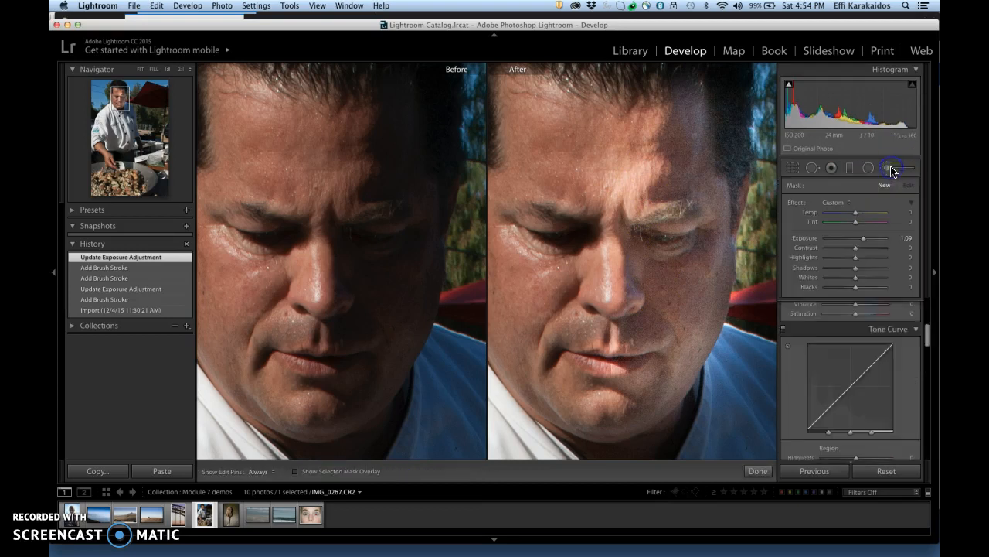
pyautogui.click(692, 139)
pyautogui.press('Delete')
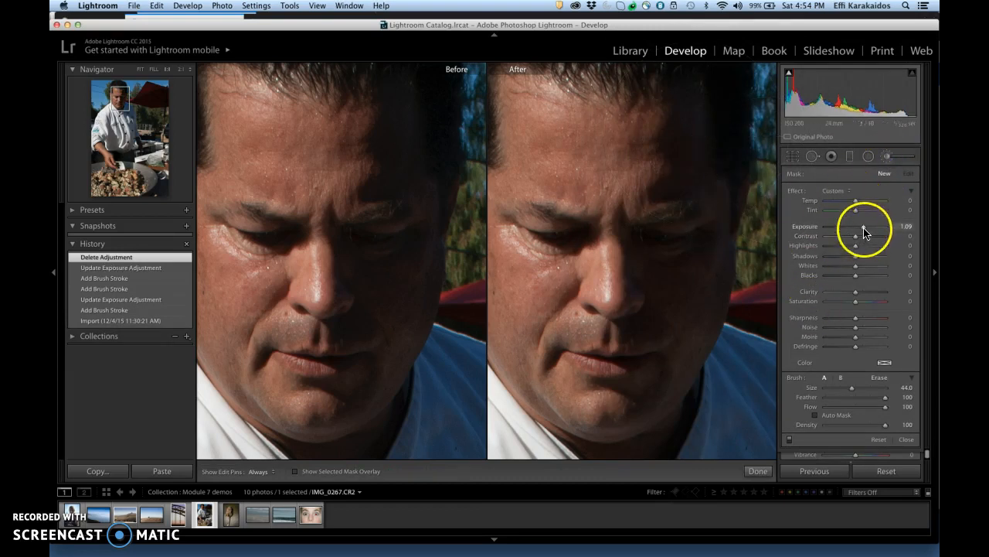
# Reduce the brush size to 32 and repaint the shadowed side of the chef's face from forehead to jaw
pyautogui.scroll(-3, 685, 244)
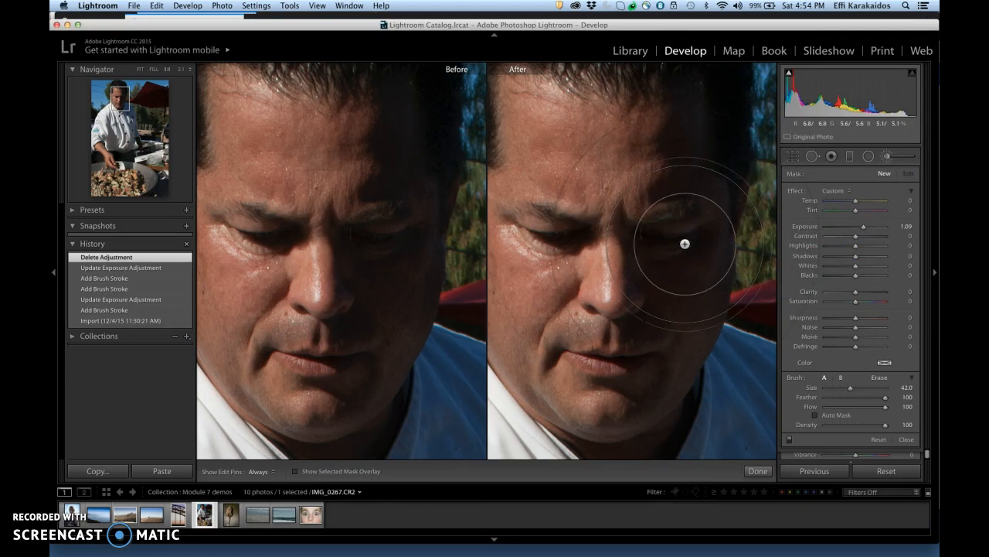
pyautogui.scroll(-2, 685, 243)
pyautogui.moveTo(685, 243)
pyautogui.mouseDown()
pyautogui.moveTo(691, 132)
pyautogui.moveTo(682, 133)
pyautogui.moveTo(678, 260)
pyautogui.moveTo(640, 386)
pyautogui.moveTo(707, 232)
pyautogui.moveTo(696, 141)
pyautogui.mouseUp()
pyautogui.moveTo(661, 303)
pyautogui.mouseDown()
pyautogui.moveTo(658, 254)
pyautogui.moveTo(643, 331)
pyautogui.moveTo(650, 348)
pyautogui.mouseUp()
pyautogui.moveTo(689, 126); pyautogui.dragTo(691, 283)
pyautogui.moveTo(681, 348); pyautogui.dragTo(682, 347)
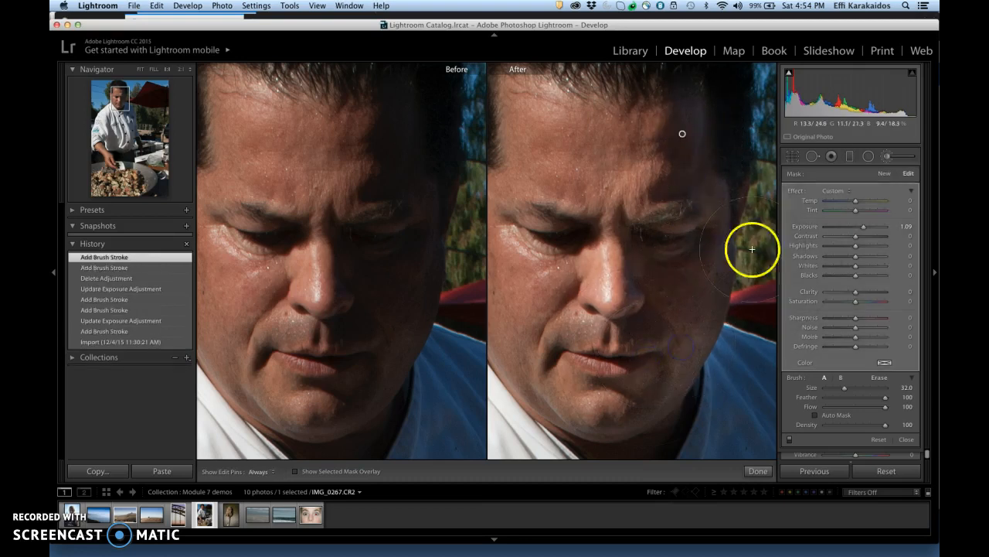
# Set the face mask's exposure to 1.48, close the Adjustment Brush and view the whole photo
pyautogui.click(866, 232)
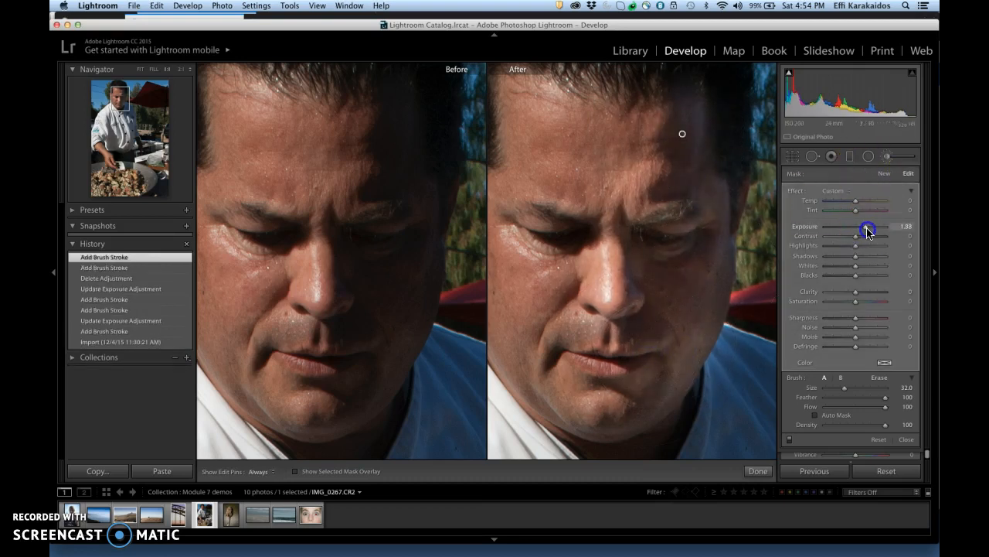
pyautogui.moveTo(868, 231); pyautogui.dragTo(868, 231)
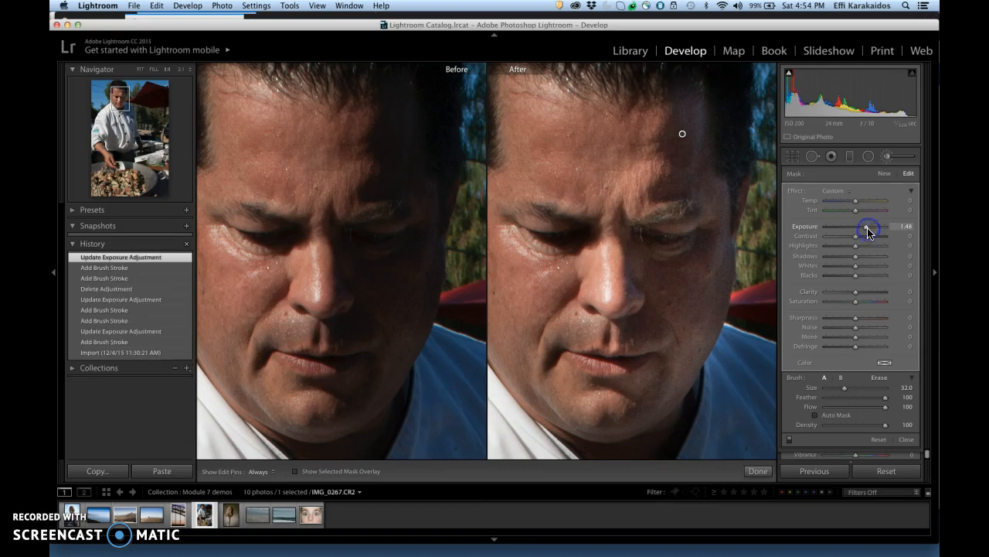
pyautogui.click(889, 158)
pyautogui.click(726, 278)
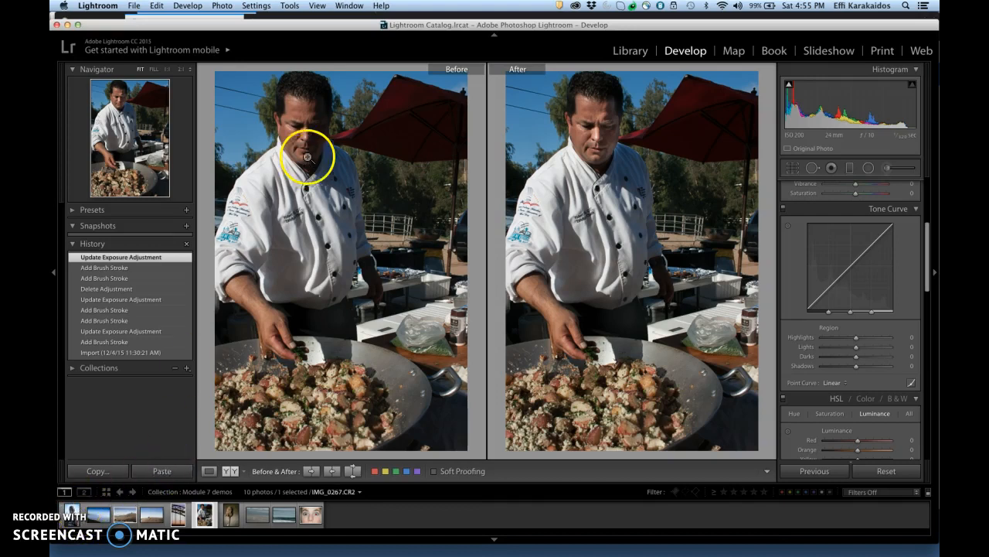
# Open the statue photo _MG_0439.CR2, revert it to its import state and fit the window back on screen
pyautogui.moveTo(315, 25); pyautogui.dragTo(382, 26)
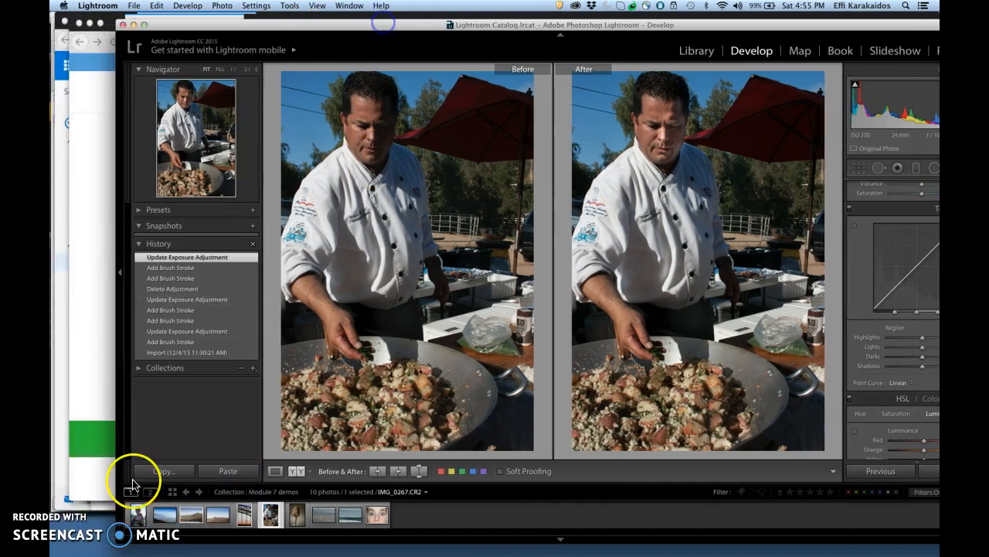
pyautogui.click(138, 517)
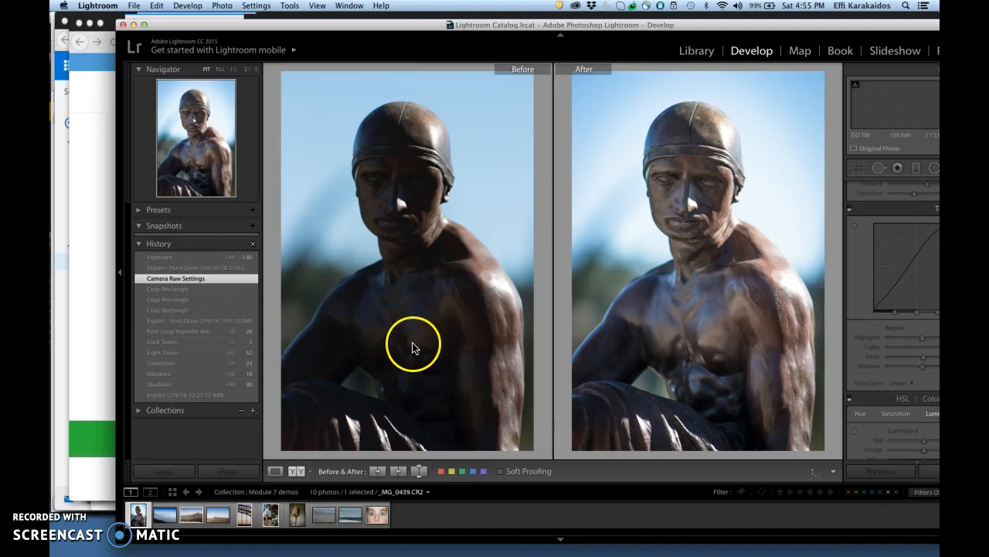
pyautogui.click(179, 397)
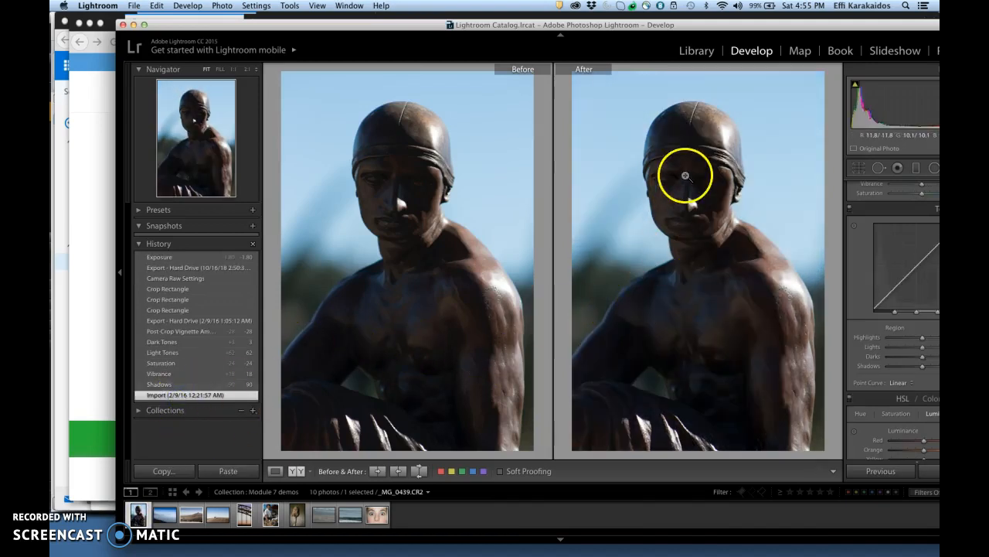
pyautogui.doubleClick(761, 29)
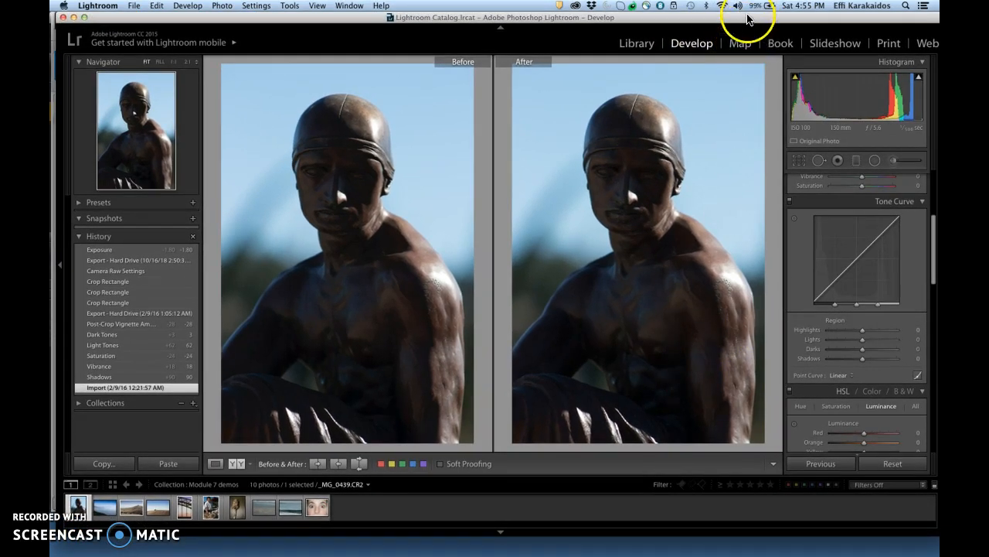
pyautogui.moveTo(747, 16); pyautogui.dragTo(737, 16)
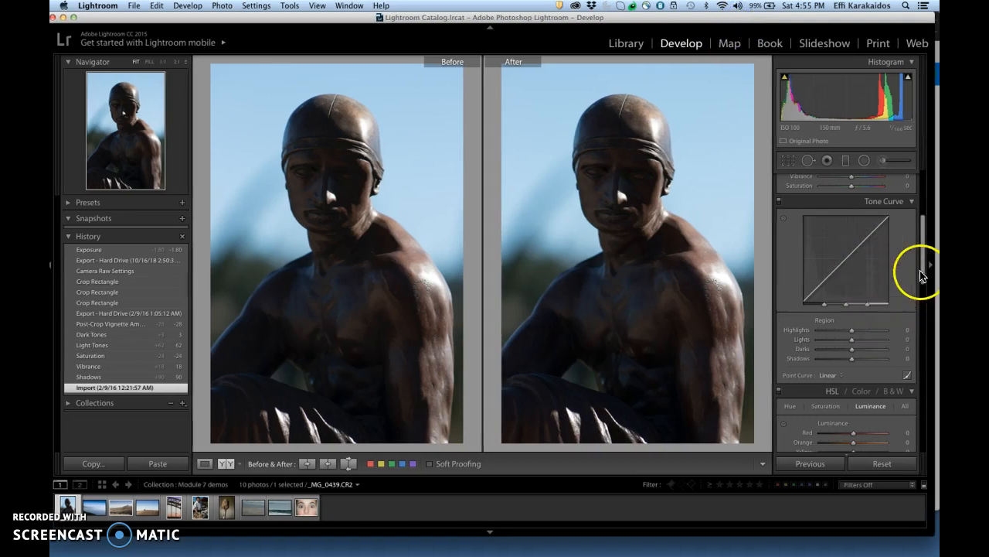
# Try raising the statue photo's overall exposure to +2.00, and lower it to -0.45
pyautogui.scroll(5, 922, 252)
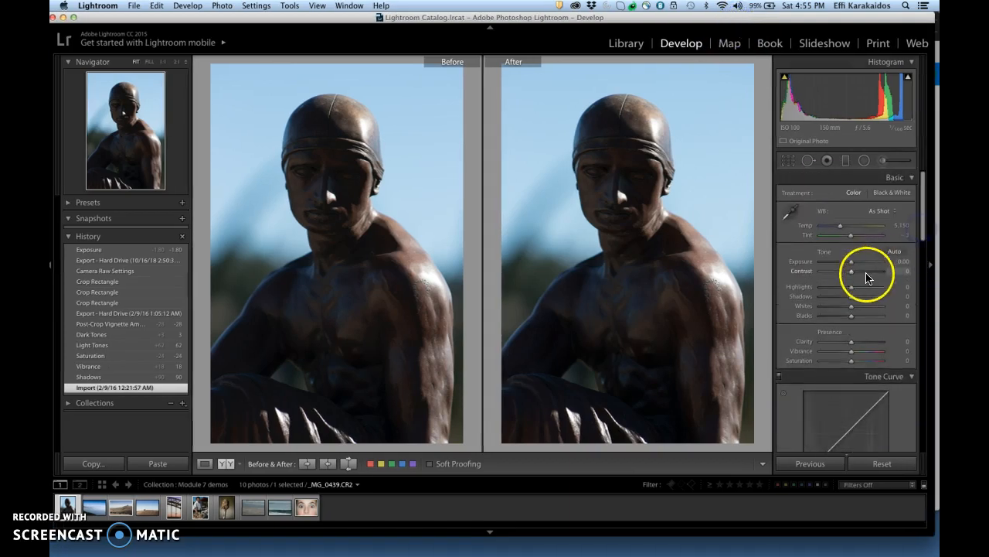
pyautogui.moveTo(851, 261); pyautogui.dragTo(865, 264)
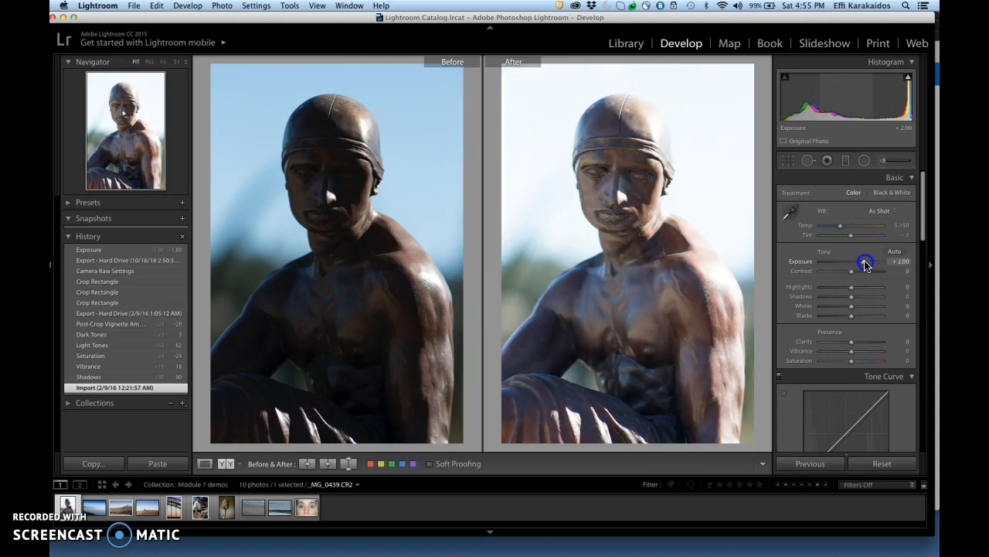
pyautogui.moveTo(865, 264); pyautogui.dragTo(850, 265)
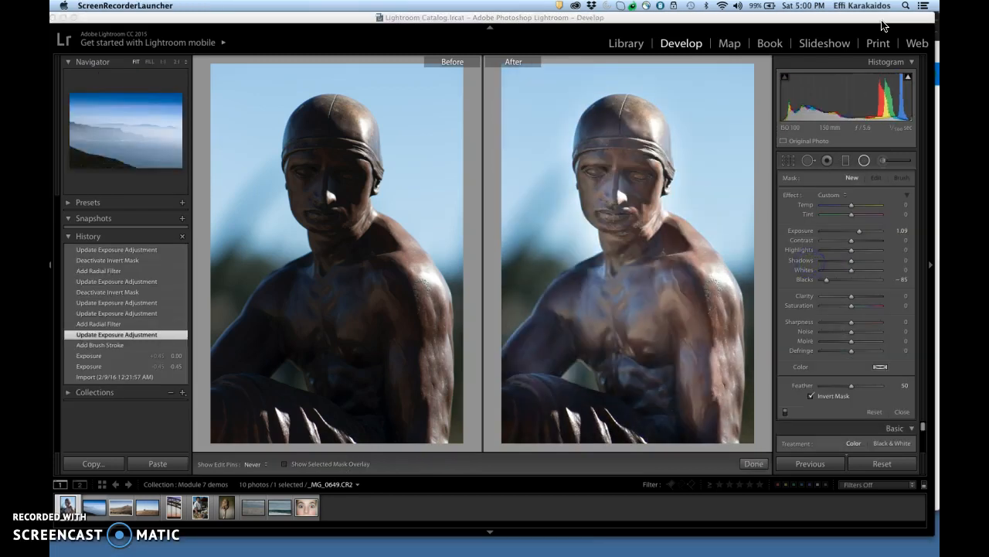
pyautogui.click(884, 25)
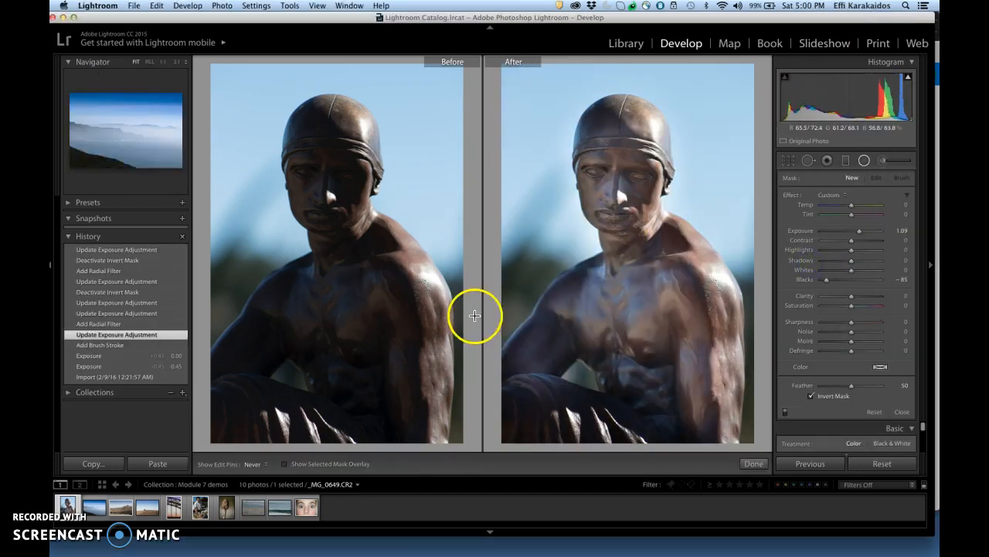
# Revert the statue photo to its import state and switch to the Adjustment Brush with exposure 2.09 and size 27
pyautogui.click(128, 382)
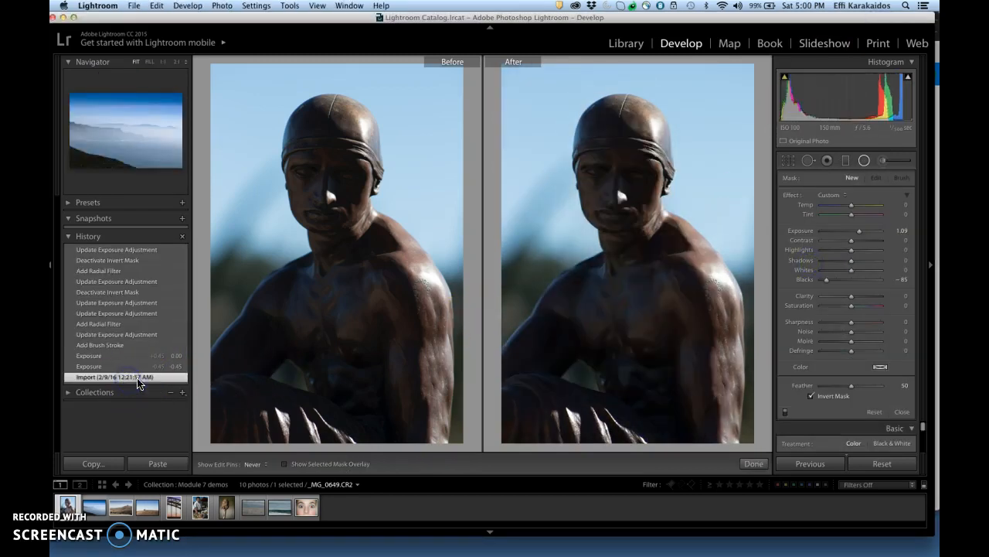
pyautogui.click(887, 161)
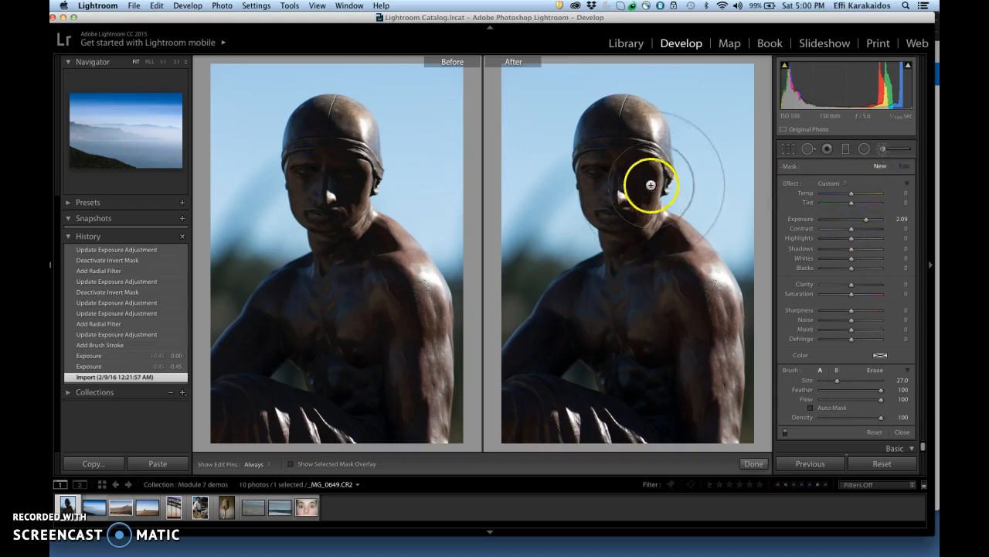
# Brush over the statue's dark face, chest and abdomen, and set the mask's exposure to 2.91
pyautogui.press('h')
pyautogui.moveTo(623, 141)
pyautogui.mouseDown()
pyautogui.moveTo(623, 218)
pyautogui.moveTo(663, 285)
pyautogui.moveTo(669, 400)
pyautogui.moveTo(634, 360)
pyautogui.moveTo(550, 343)
pyautogui.moveTo(654, 352)
pyautogui.mouseUp()
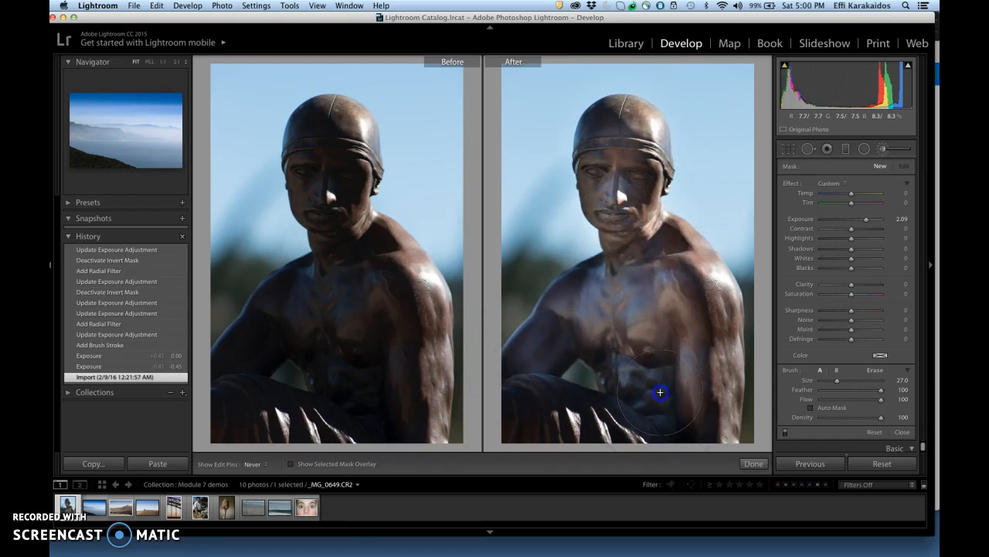
pyautogui.moveTo(660, 392); pyautogui.dragTo(660, 392)
pyautogui.moveTo(865, 221)
pyautogui.mouseDown()
pyautogui.moveTo(874, 219)
pyautogui.moveTo(857, 221)
pyautogui.moveTo(871, 221)
pyautogui.mouseUp()
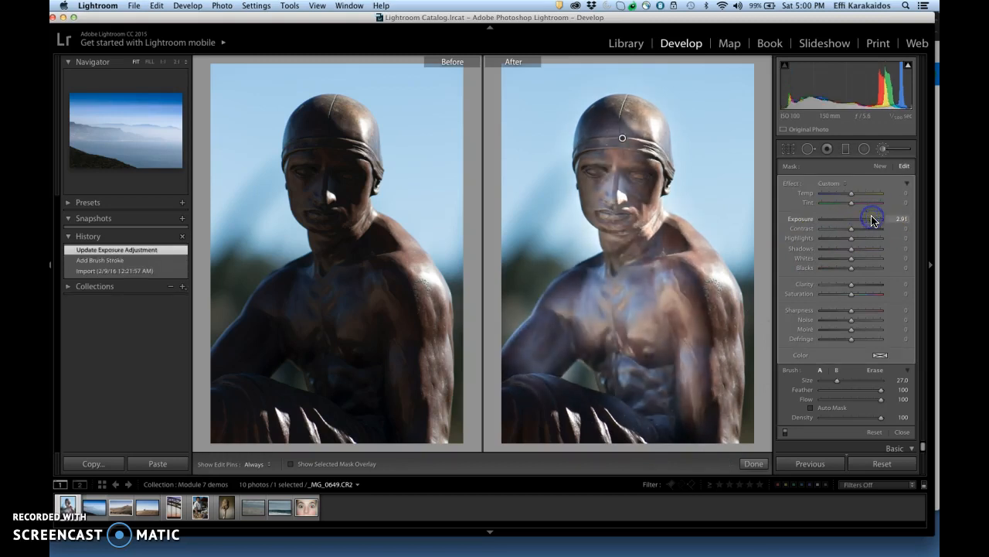